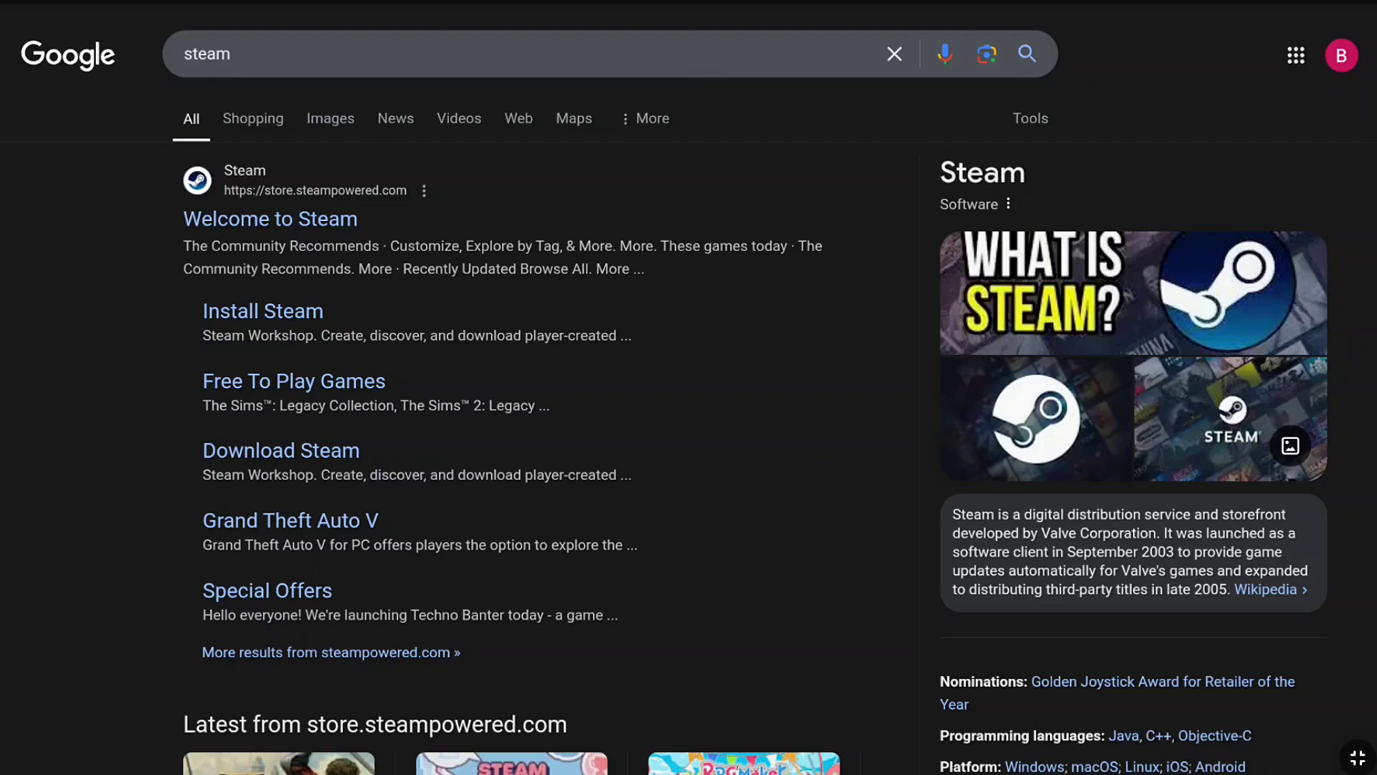
- Open the official 'Welcome to Steam' store site from the Google results for steam
{"action": "left_click", "coordinate": [266, 223]}
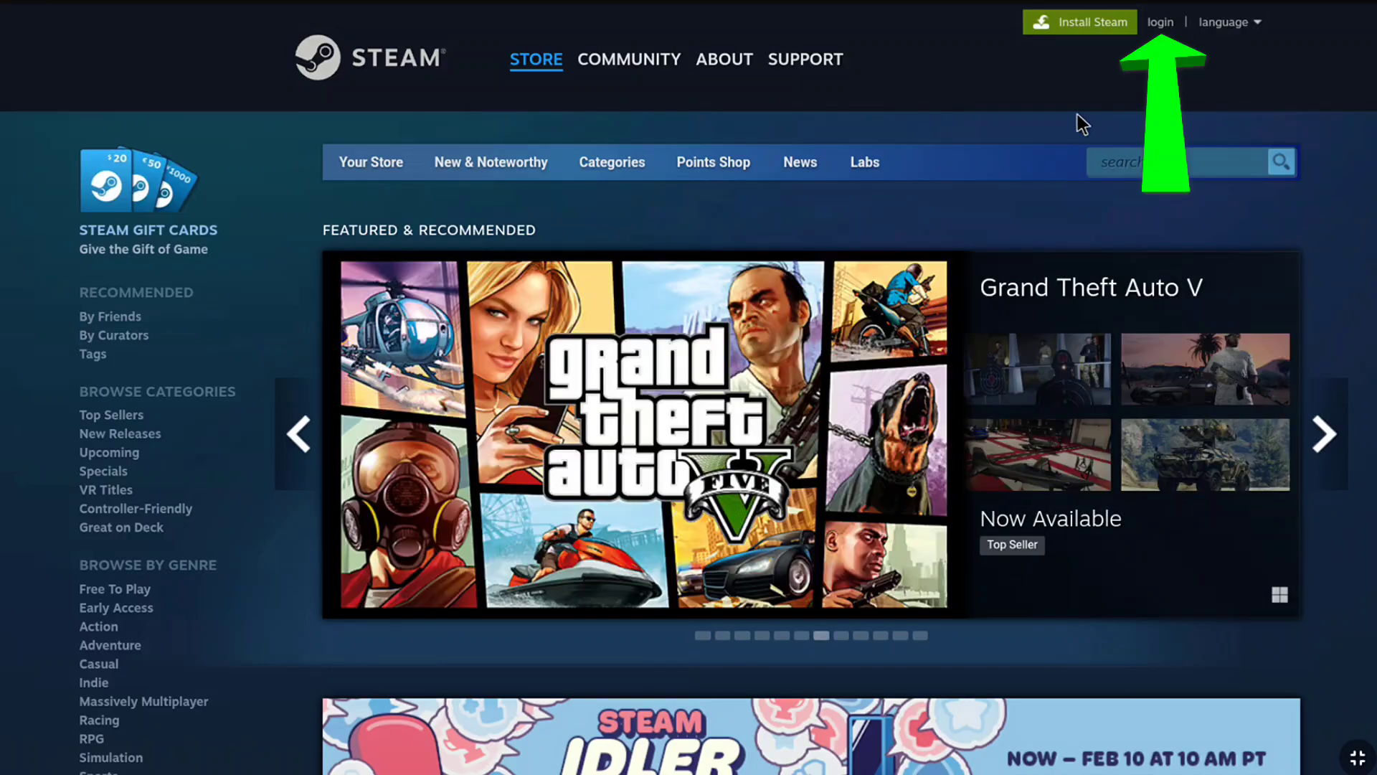
- Go to the Steam sign-in page and open its Create an account form
{"action": "left_click", "coordinate": [1167, 23]}
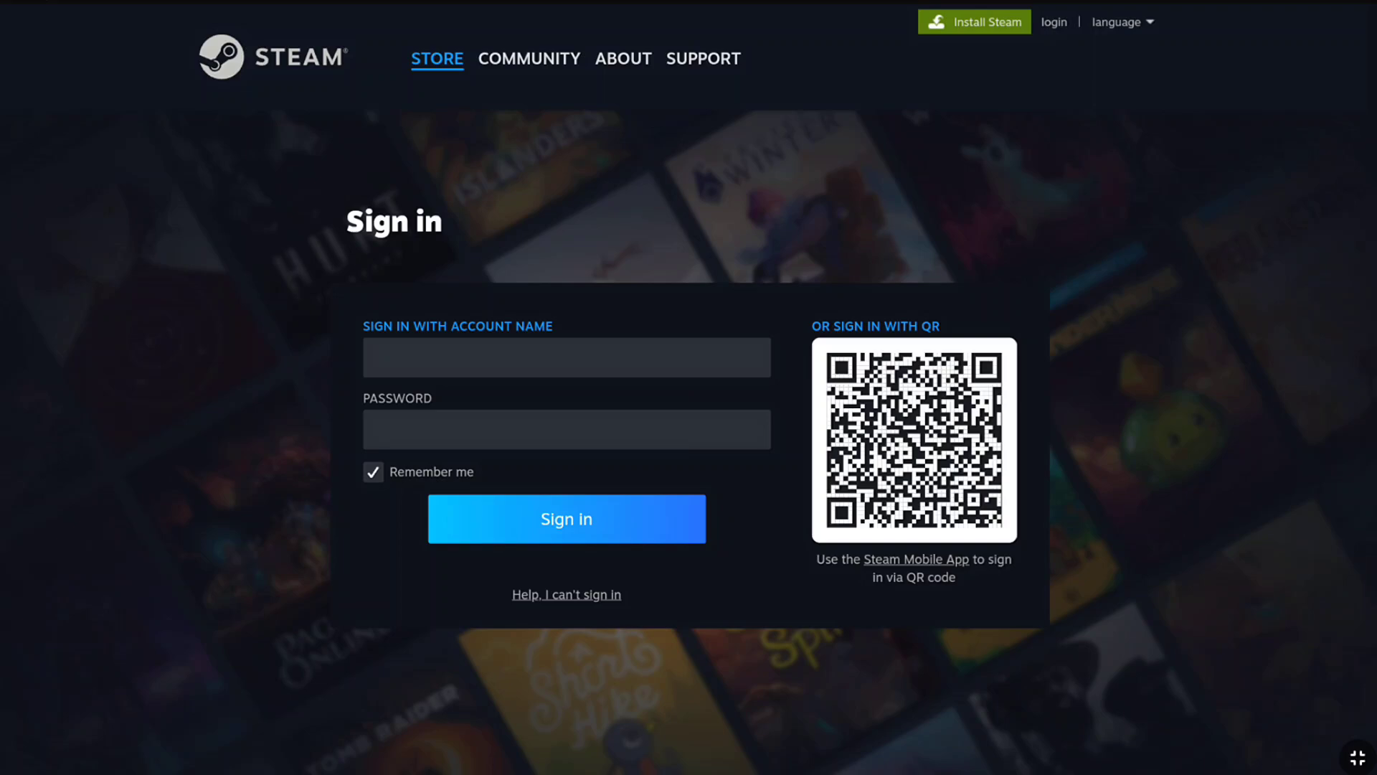
{"action": "scroll", "coordinate": [1070, 184], "scroll_direction": "down", "scroll_amount": 5}
{"action": "scroll", "coordinate": [1071, 182], "scroll_direction": "down", "scroll_amount": 1}
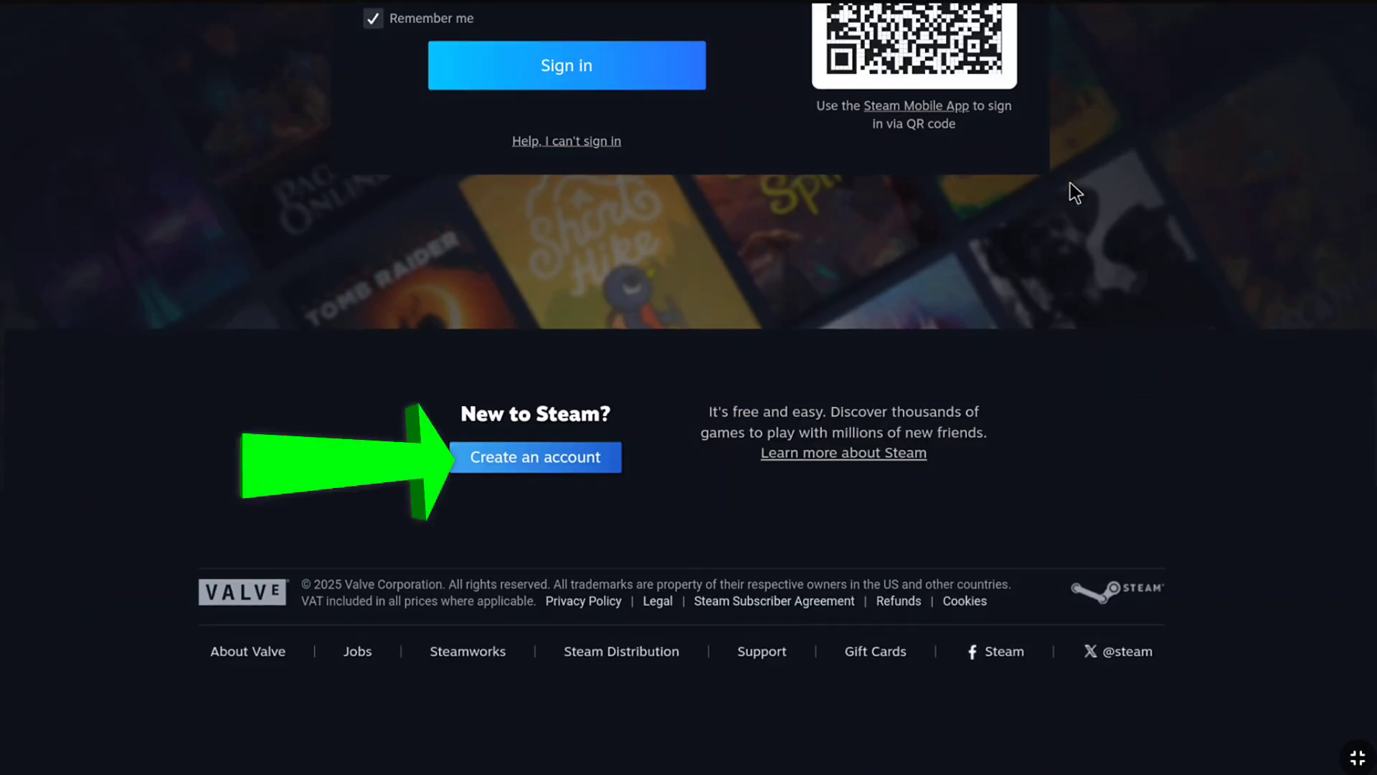
{"action": "left_click", "coordinate": [533, 460]}
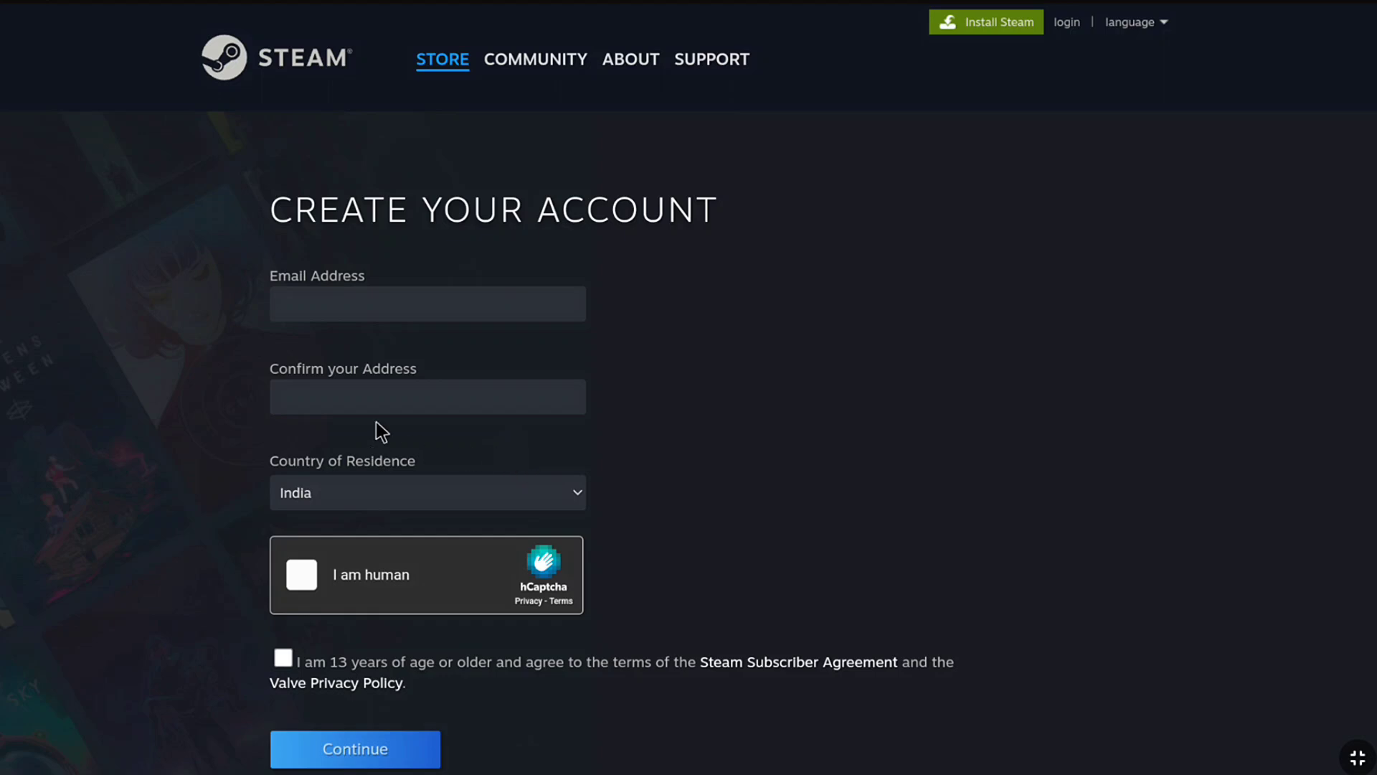
- Fill in the saved e-mail address and paste it into the confirmation field
{"action": "left_click", "coordinate": [358, 303]}
{"action": "type", "text": "how"}
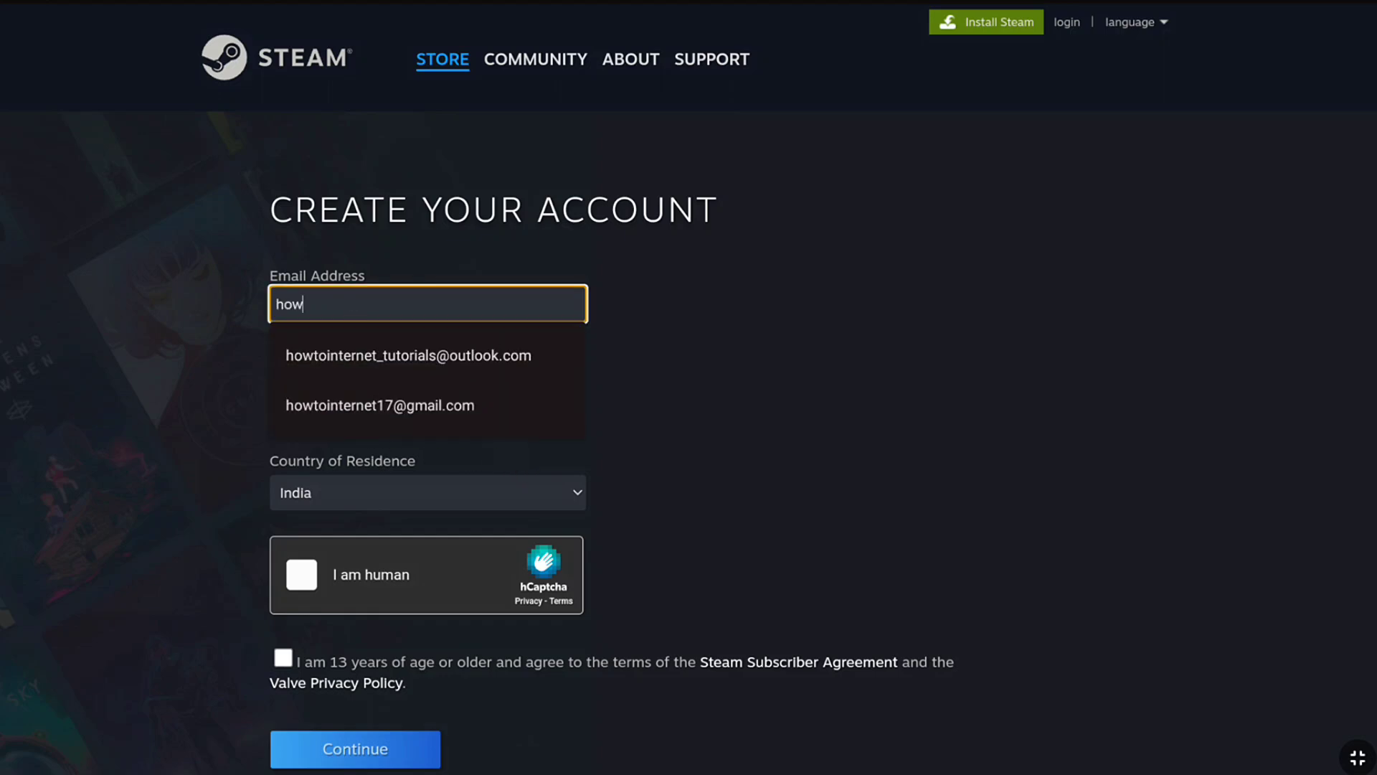
{"action": "left_click", "coordinate": [403, 346]}
{"action": "left_click", "coordinate": [318, 394]}
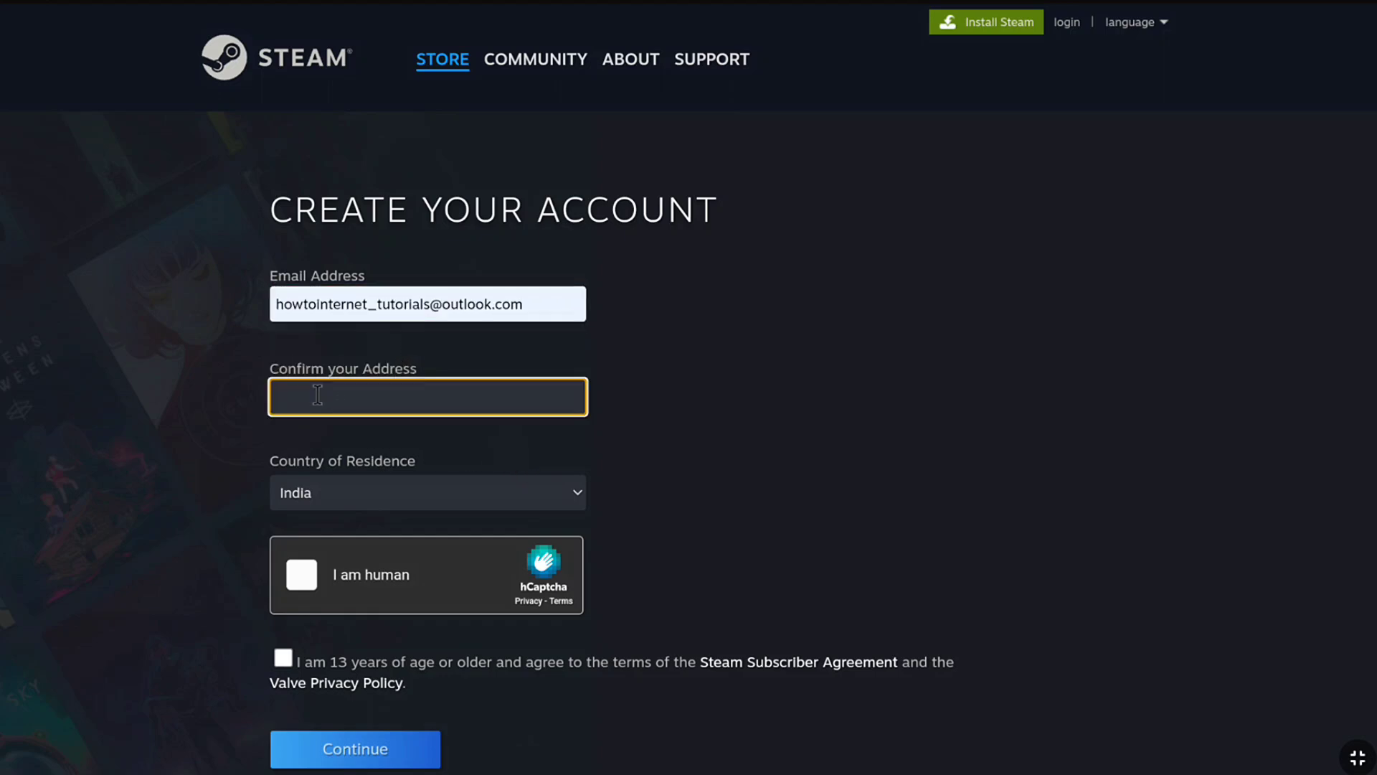
{"action": "right_click", "coordinate": [318, 395]}
{"action": "left_click", "coordinate": [537, 747]}
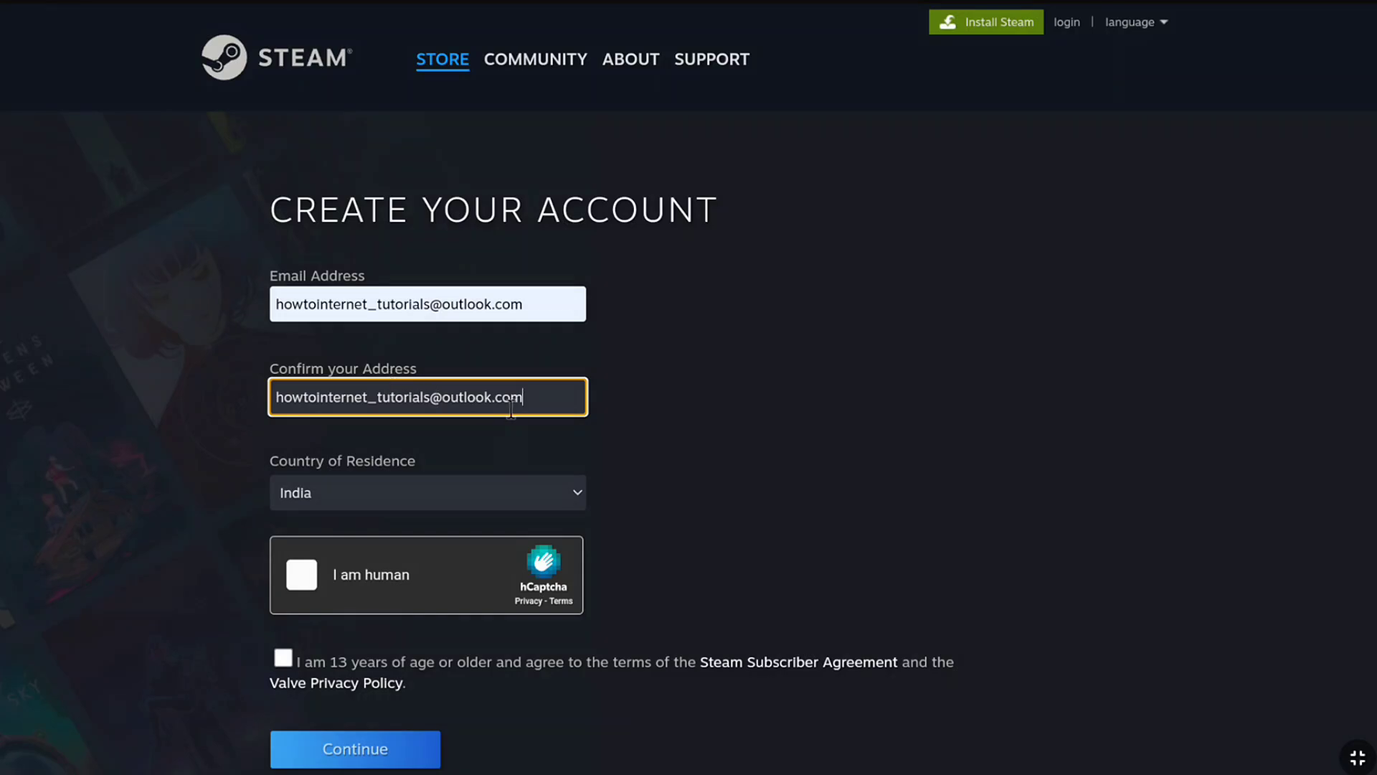
- Keep India as country, pass the human check, accept the age terms and submit
{"action": "left_click", "coordinate": [566, 492]}
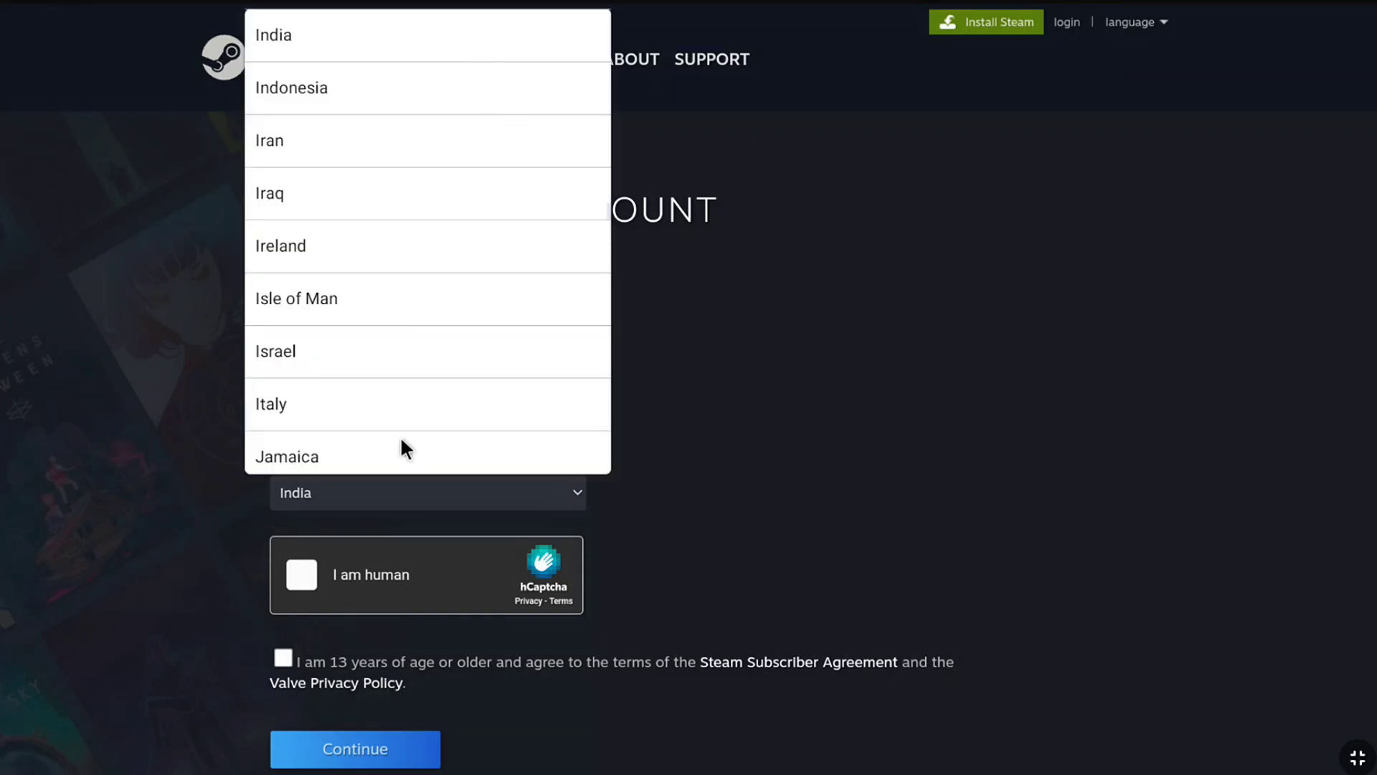
{"action": "left_click", "coordinate": [452, 42]}
{"action": "left_click", "coordinate": [303, 583]}
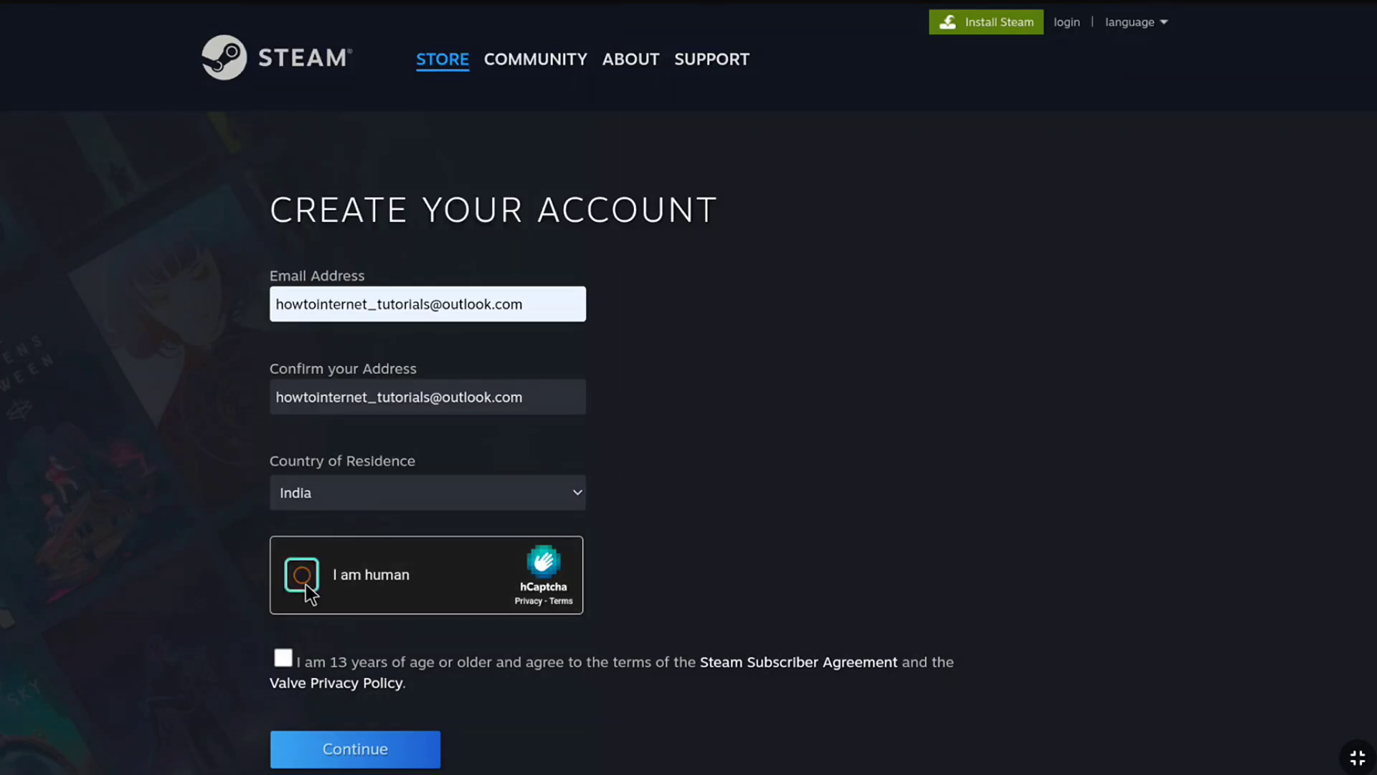
{"action": "left_click", "coordinate": [280, 657]}
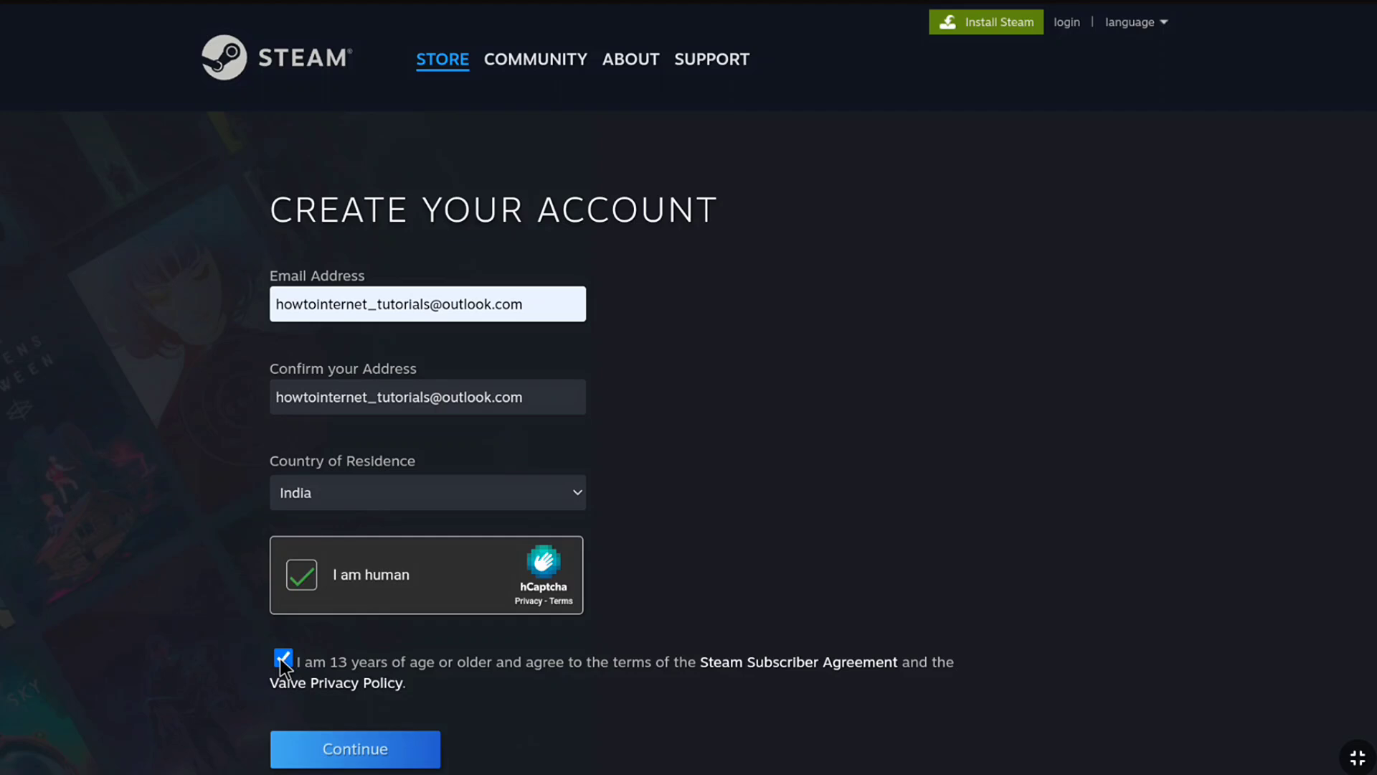
{"action": "scroll", "coordinate": [281, 659], "scroll_direction": "down", "scroll_amount": 2}
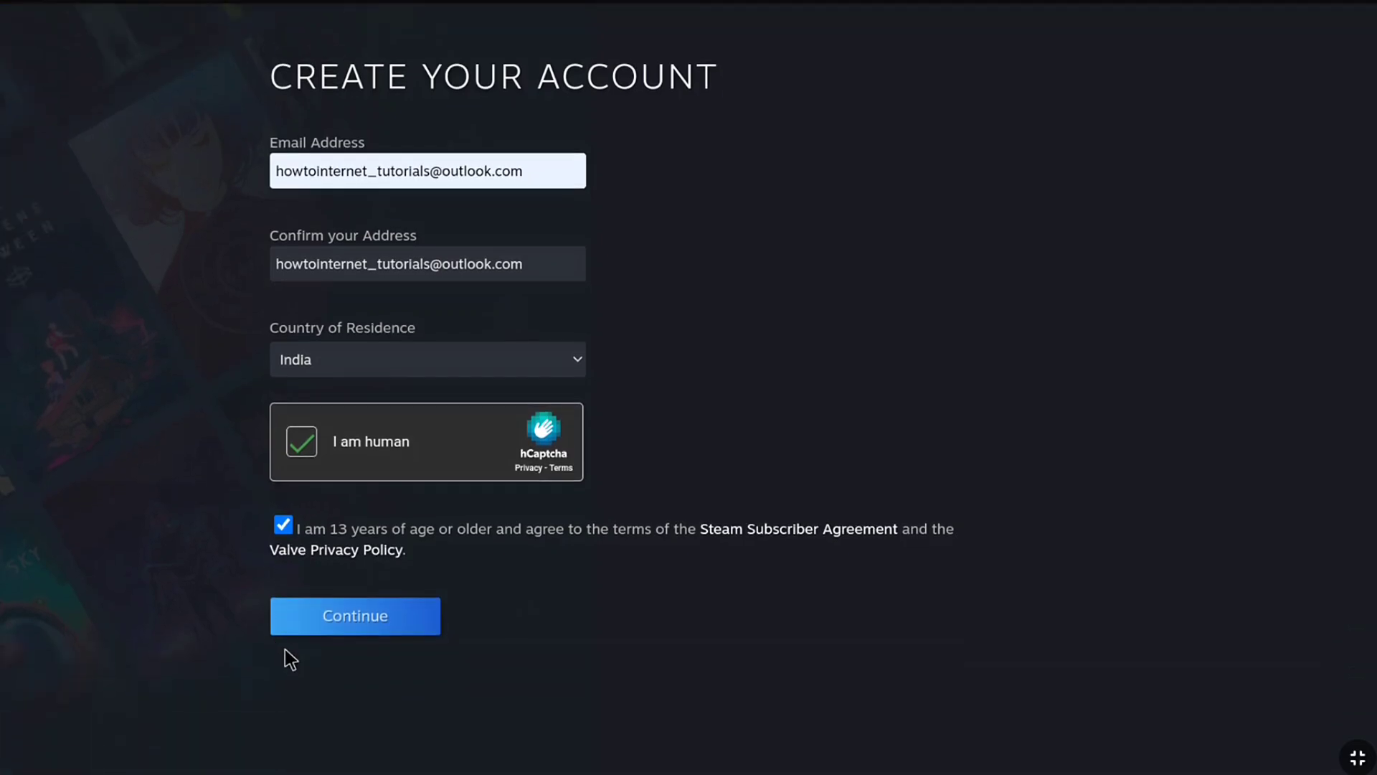
{"action": "left_click", "coordinate": [384, 619]}
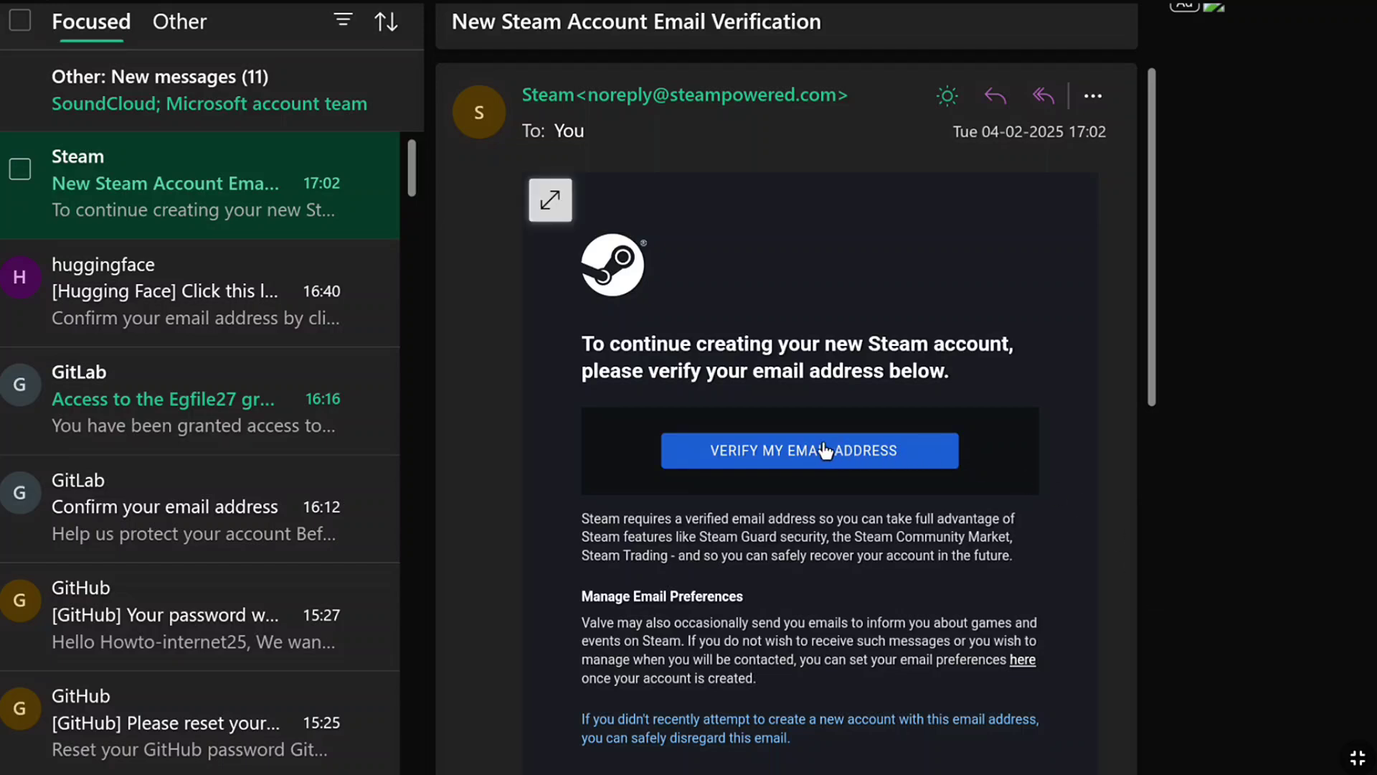
- Use the VERIFY MY EMAIL ADDRESS link in the Steam verification email
{"action": "left_click", "coordinate": [775, 456]}
- Highlight the EMAIL VERIFIED heading and the instruction to return to the sign-up window
{"action": "left_click_drag", "start_coordinate": [255, 185], "coordinate": [509, 167]}
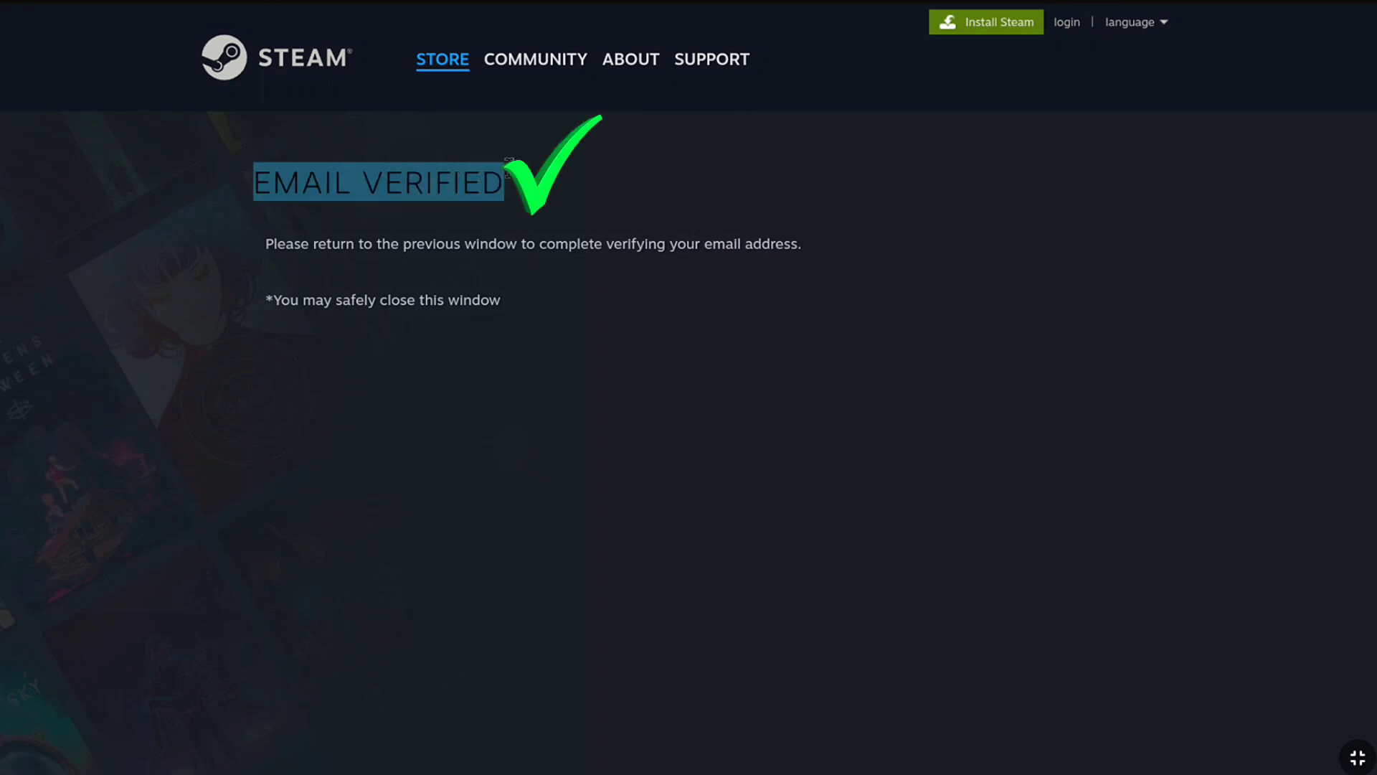
{"action": "left_click", "coordinate": [436, 228]}
{"action": "left_click_drag", "start_coordinate": [265, 244], "coordinate": [832, 261]}
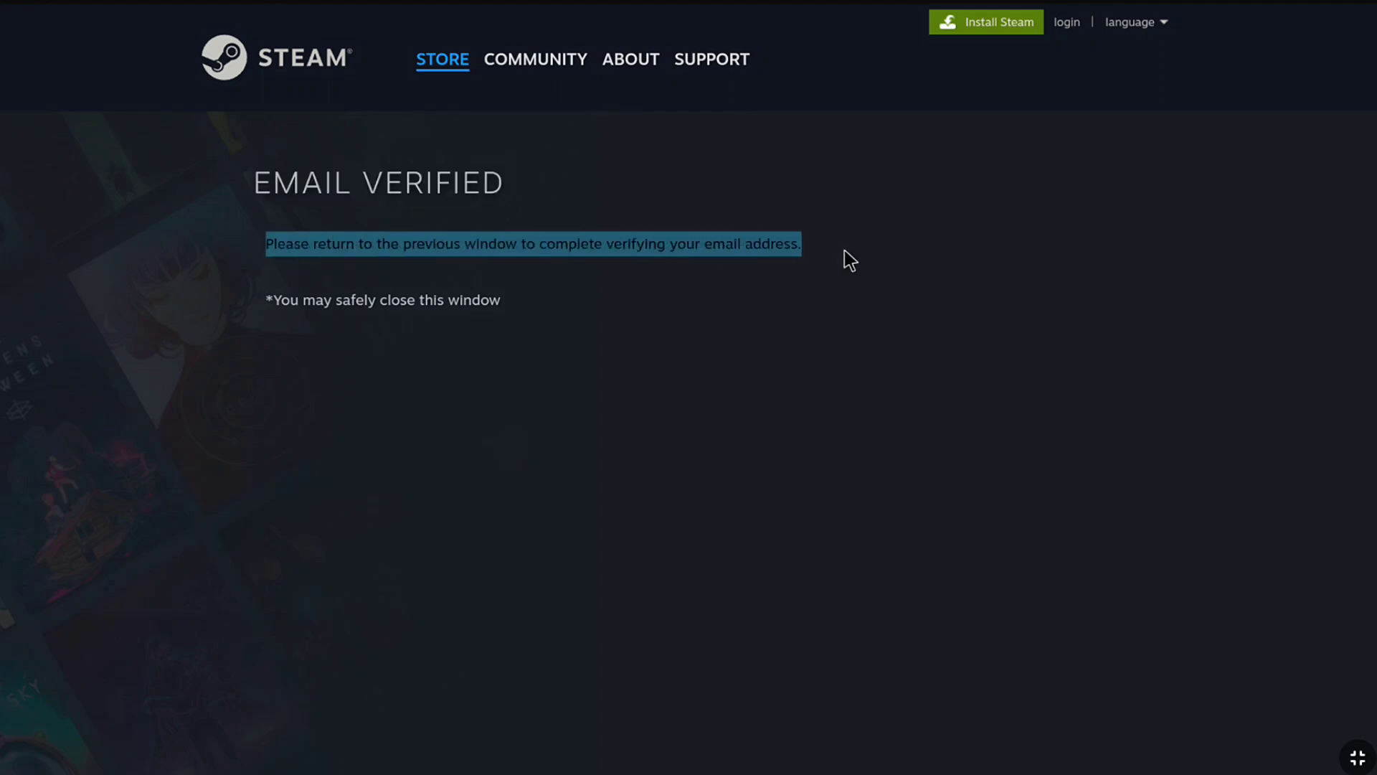
{"action": "left_click", "coordinate": [850, 260]}
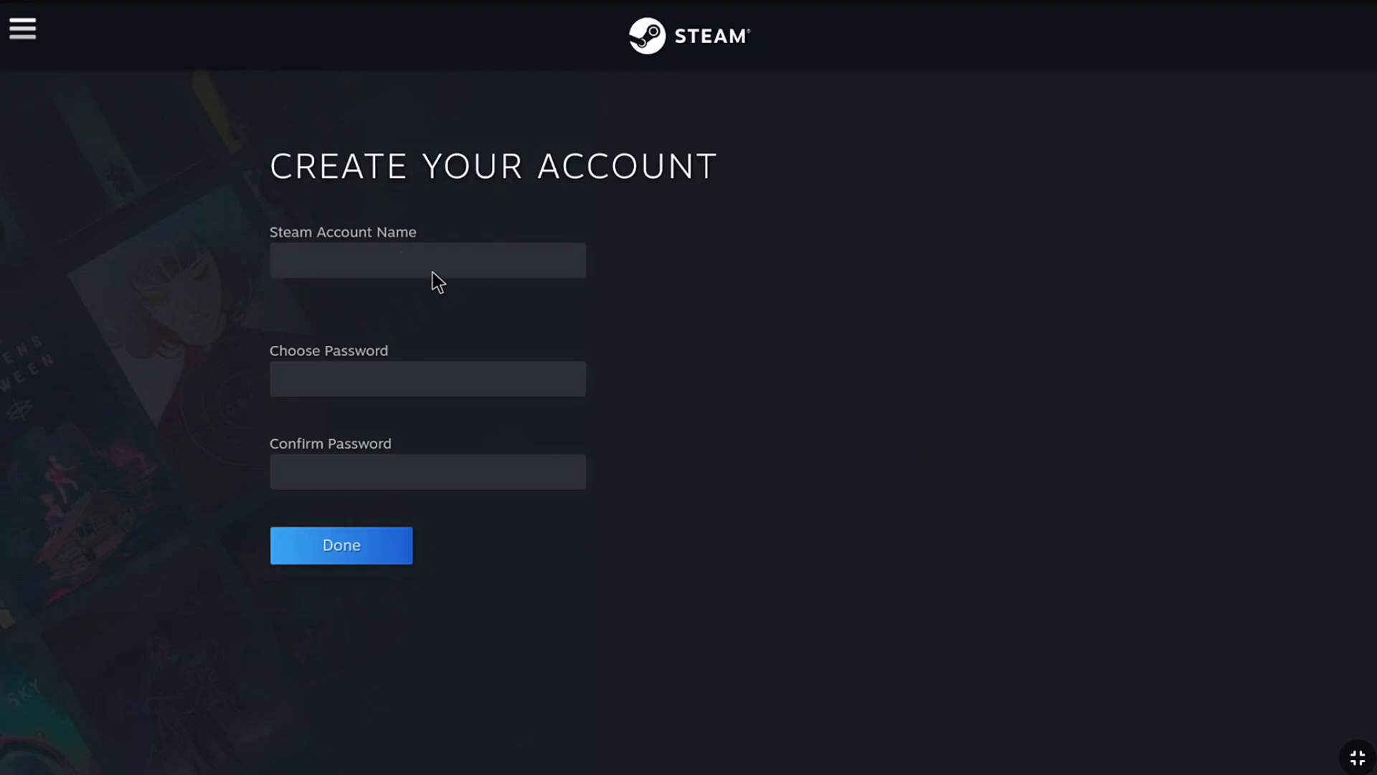
- Enter an account name confirmed as Available, set and confirm the password, and finish
{"action": "left_click", "coordinate": [342, 251]}
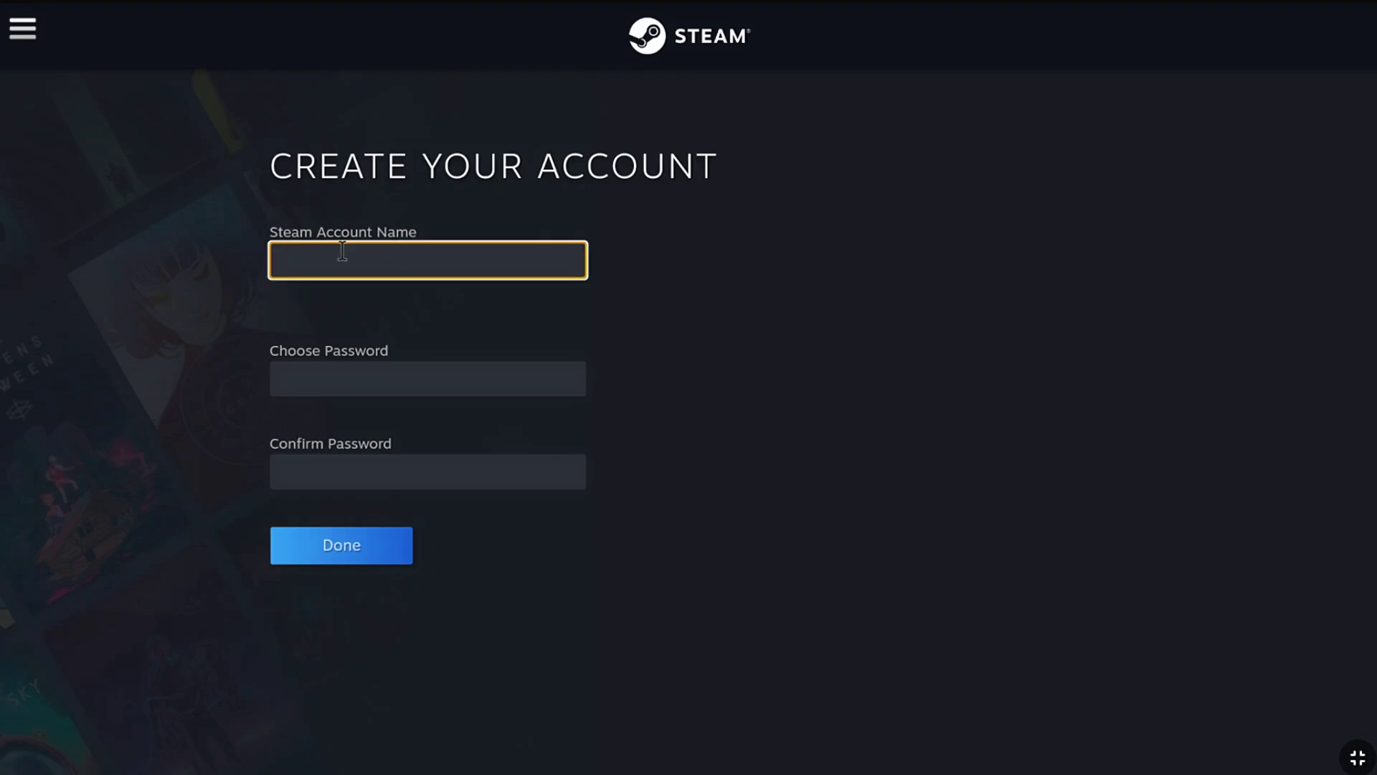
{"action": "type", "text": "Raj_pal25"}
{"action": "left_click", "coordinate": [324, 378]}
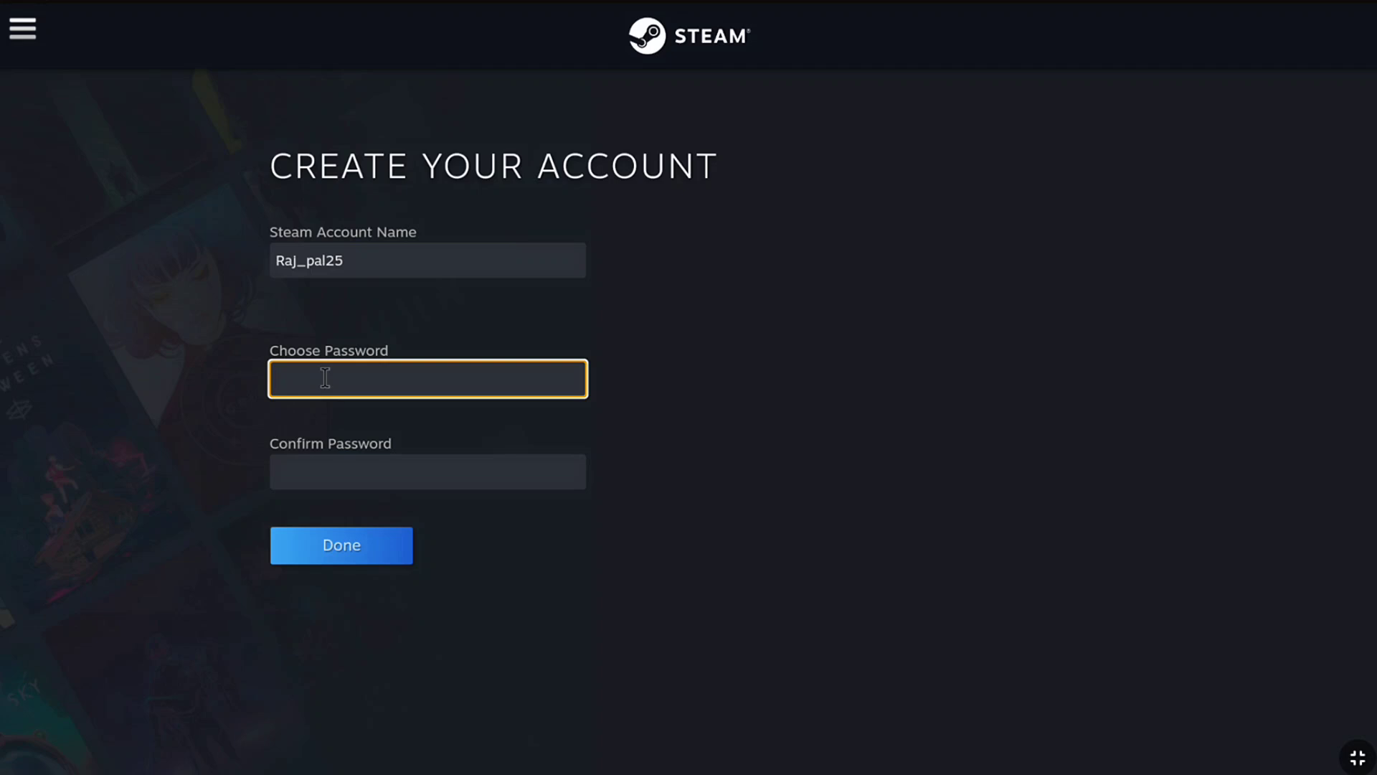
{"action": "left_click", "coordinate": [373, 258]}
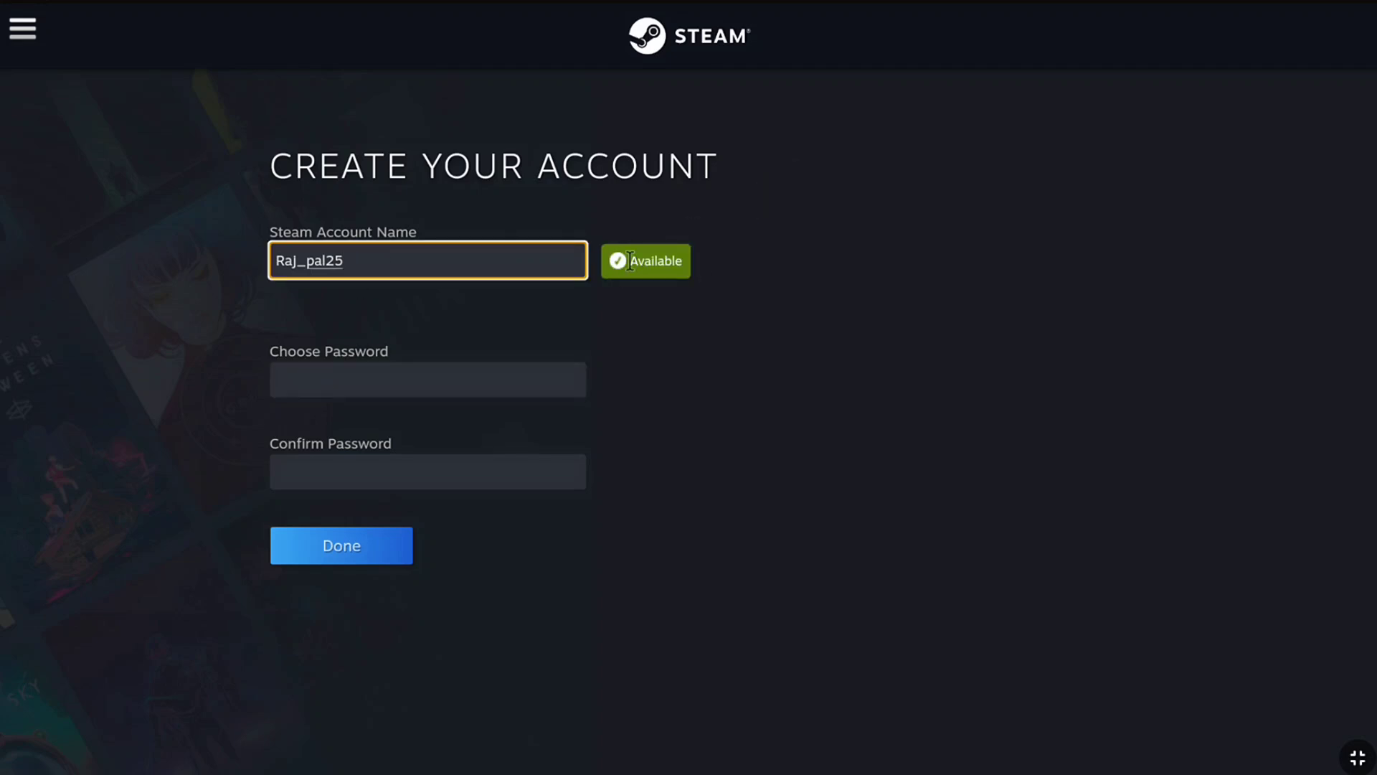
{"action": "left_click", "coordinate": [310, 380]}
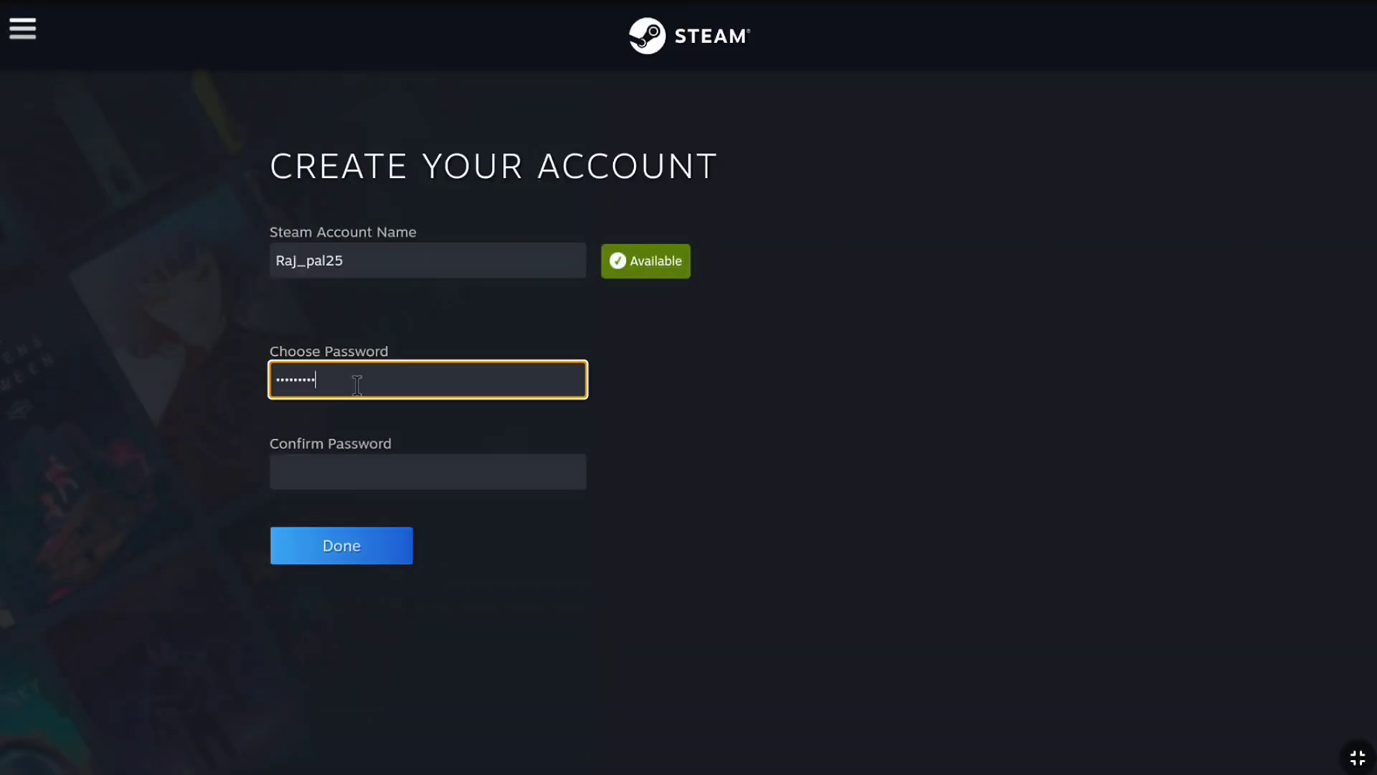
{"action": "left_click", "coordinate": [306, 467]}
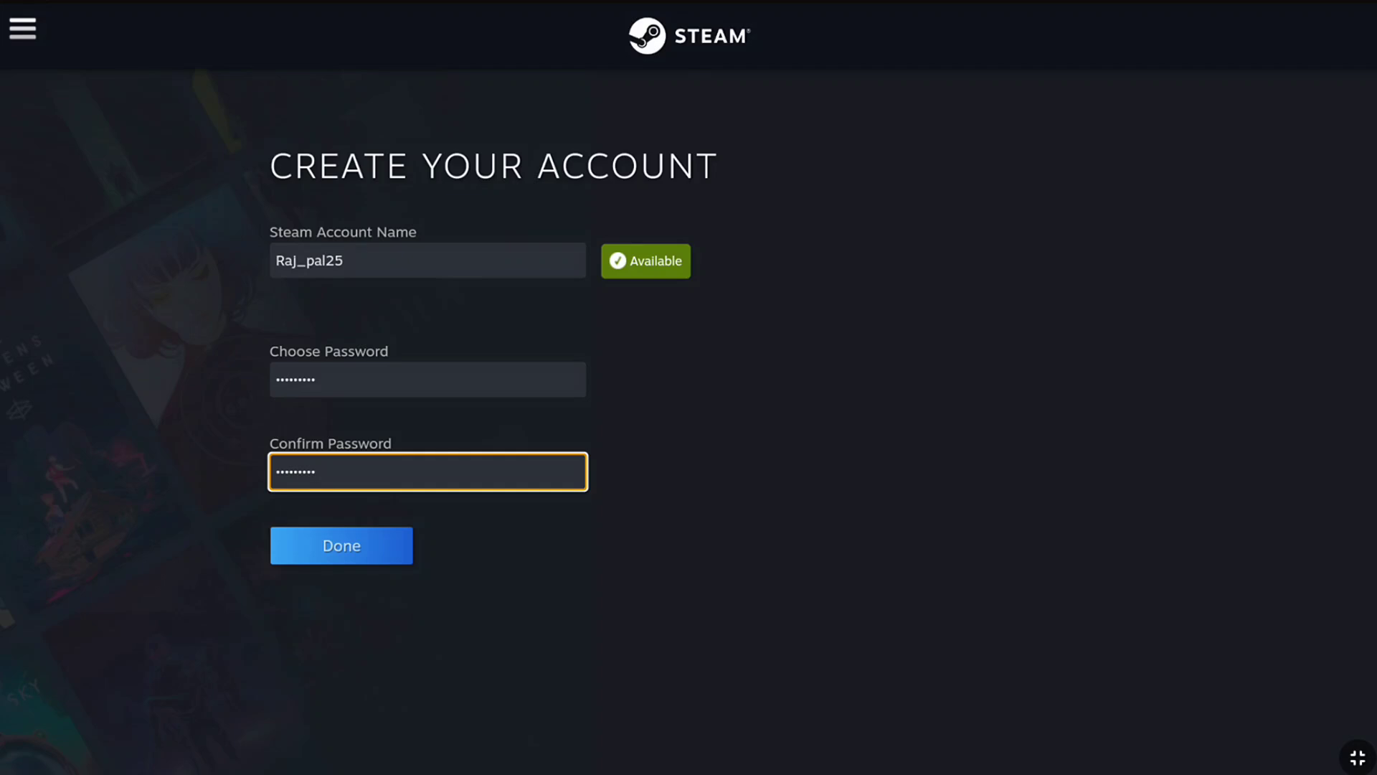
{"action": "left_click", "coordinate": [340, 554]}
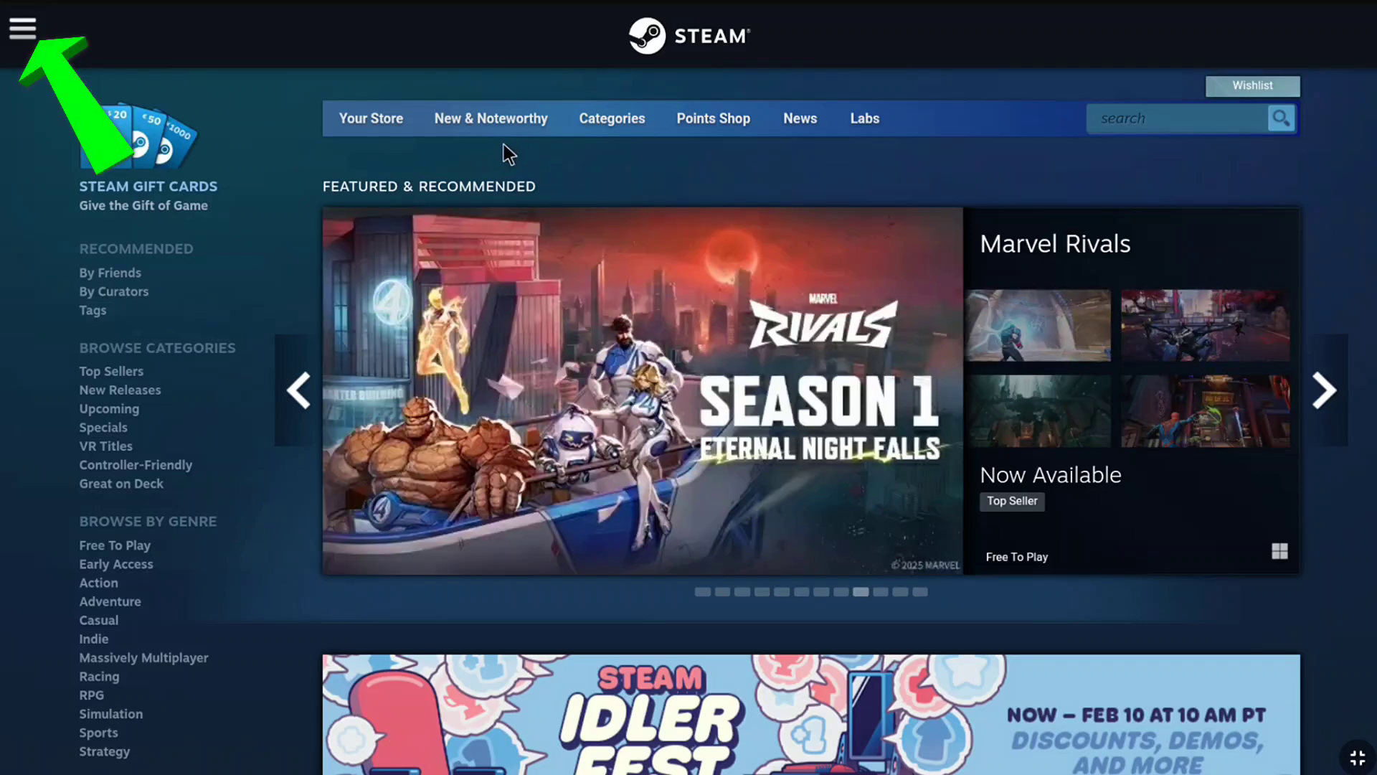
- Open the account's Community welcome page from the navigation menu and review its profile steps
{"action": "left_click", "coordinate": [22, 29]}
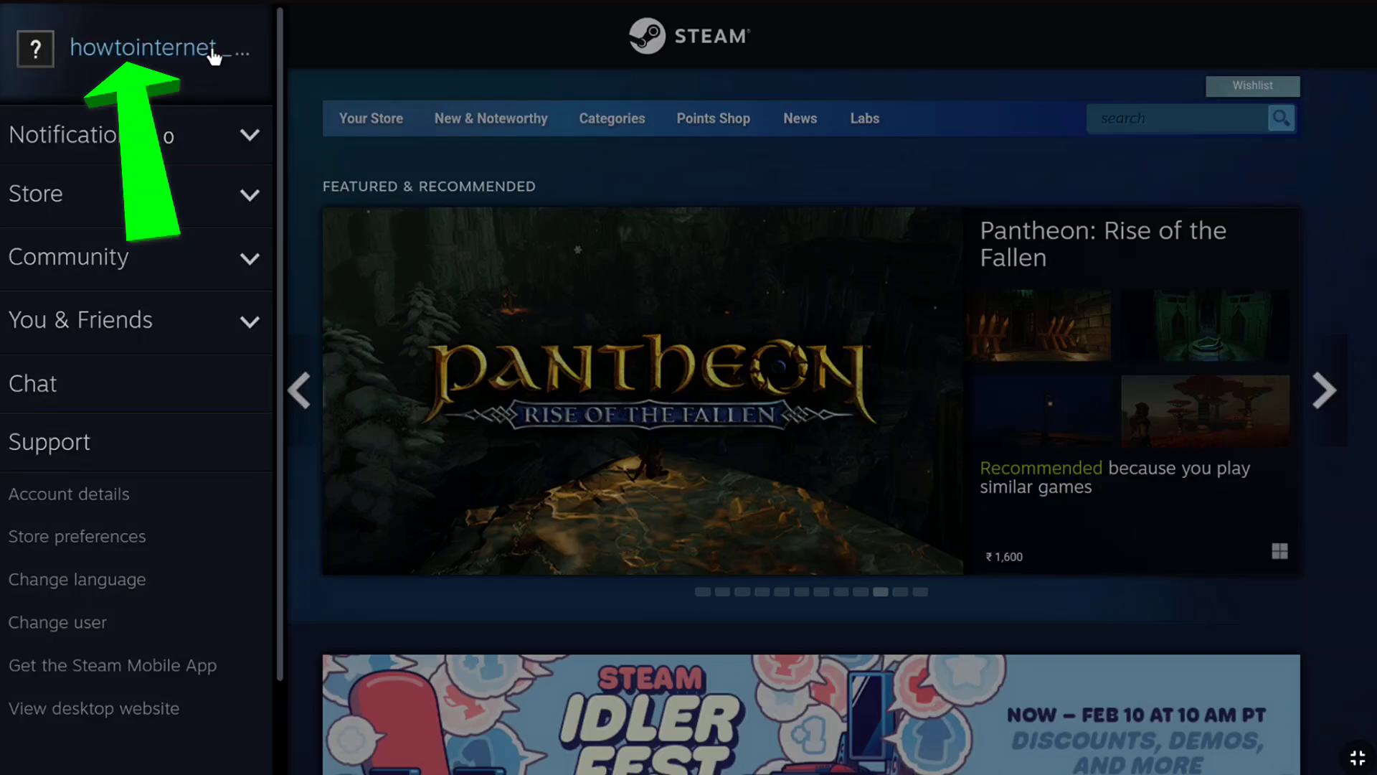
{"action": "left_click", "coordinate": [194, 49]}
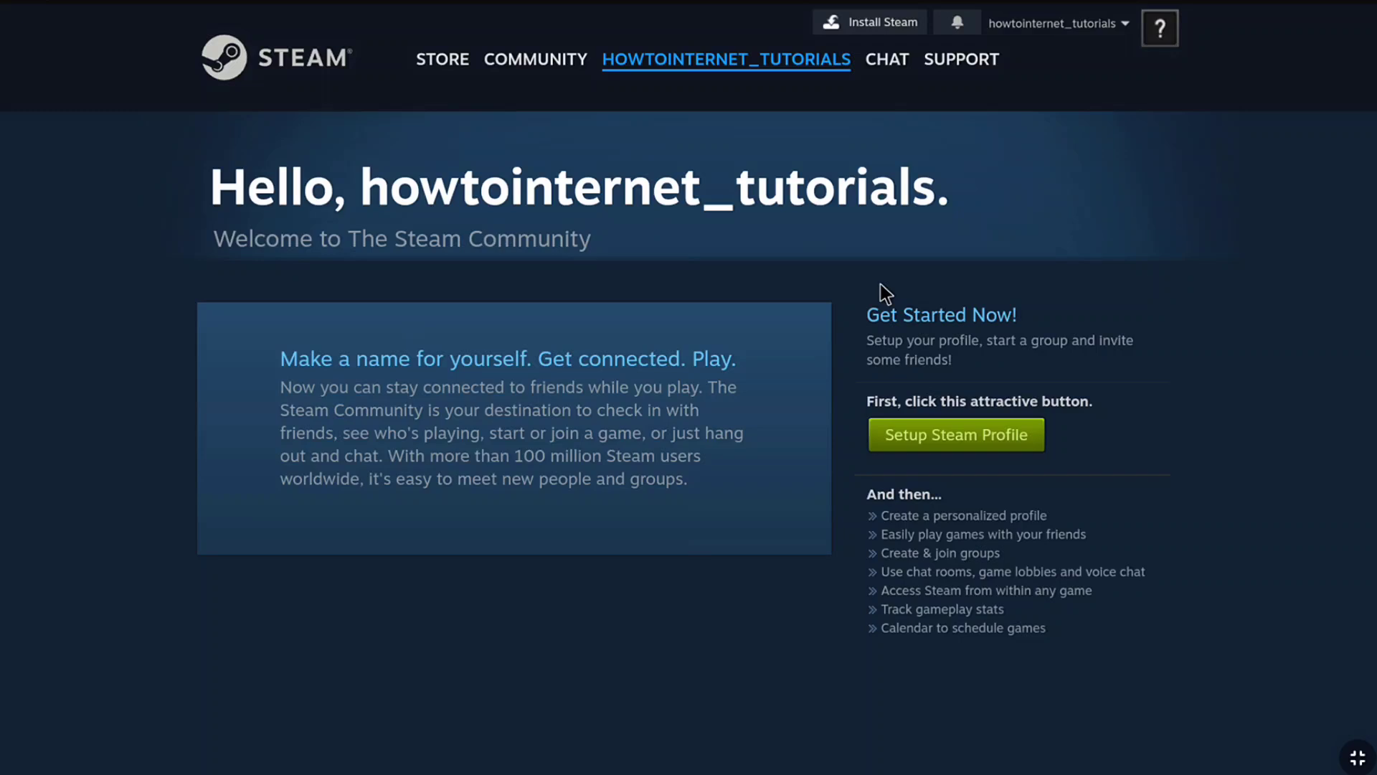
{"action": "left_click_drag", "start_coordinate": [870, 515], "coordinate": [1067, 651]}
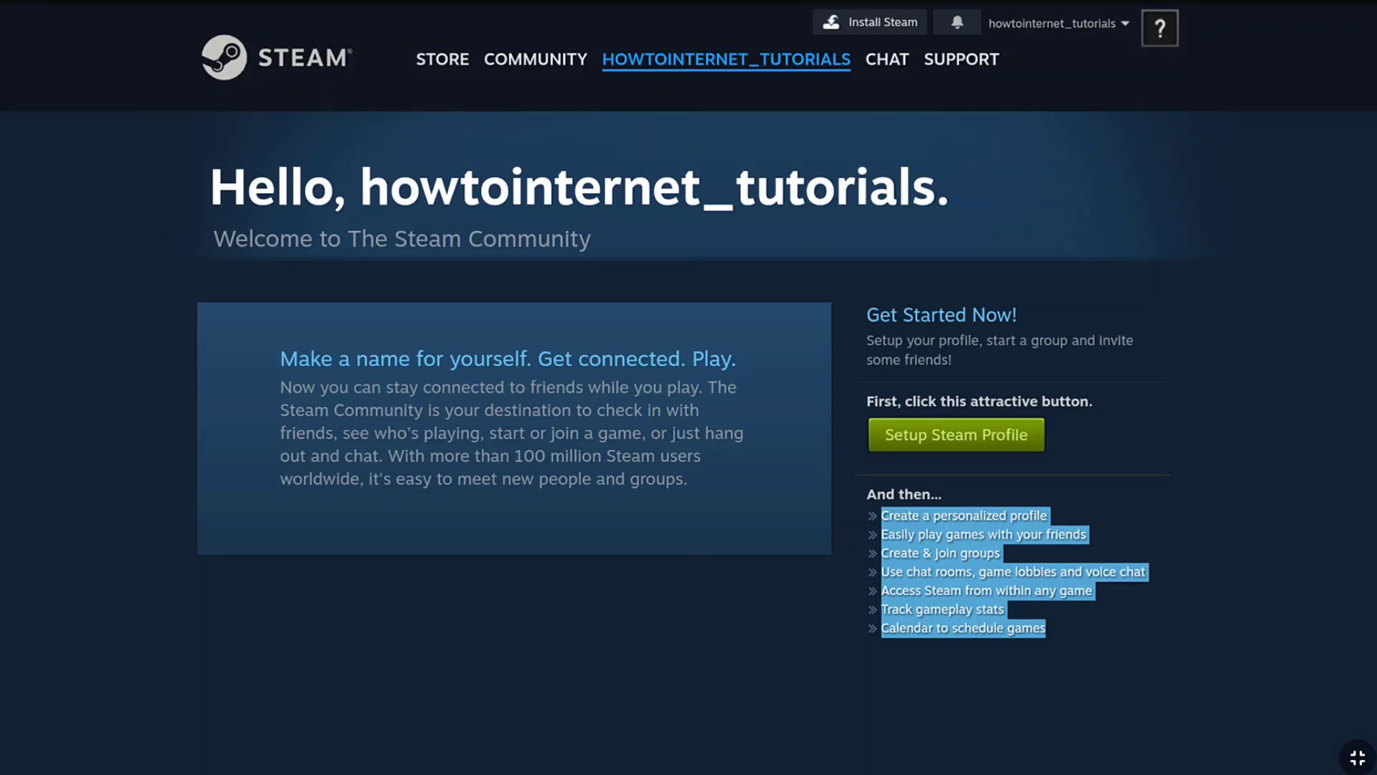
{"action": "left_click", "coordinate": [1058, 641]}
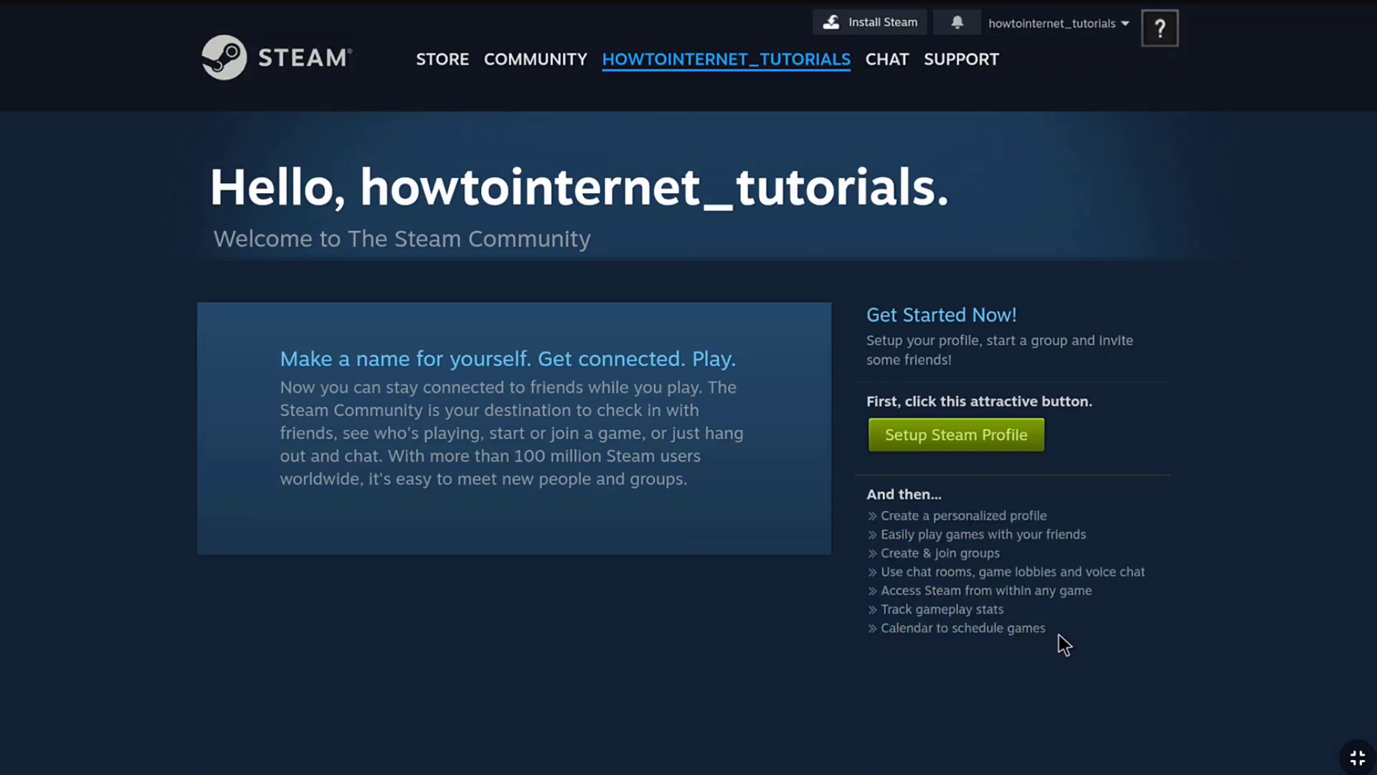
- Start setting up the profile and enter the real name in the profile form
{"action": "left_click", "coordinate": [955, 437]}
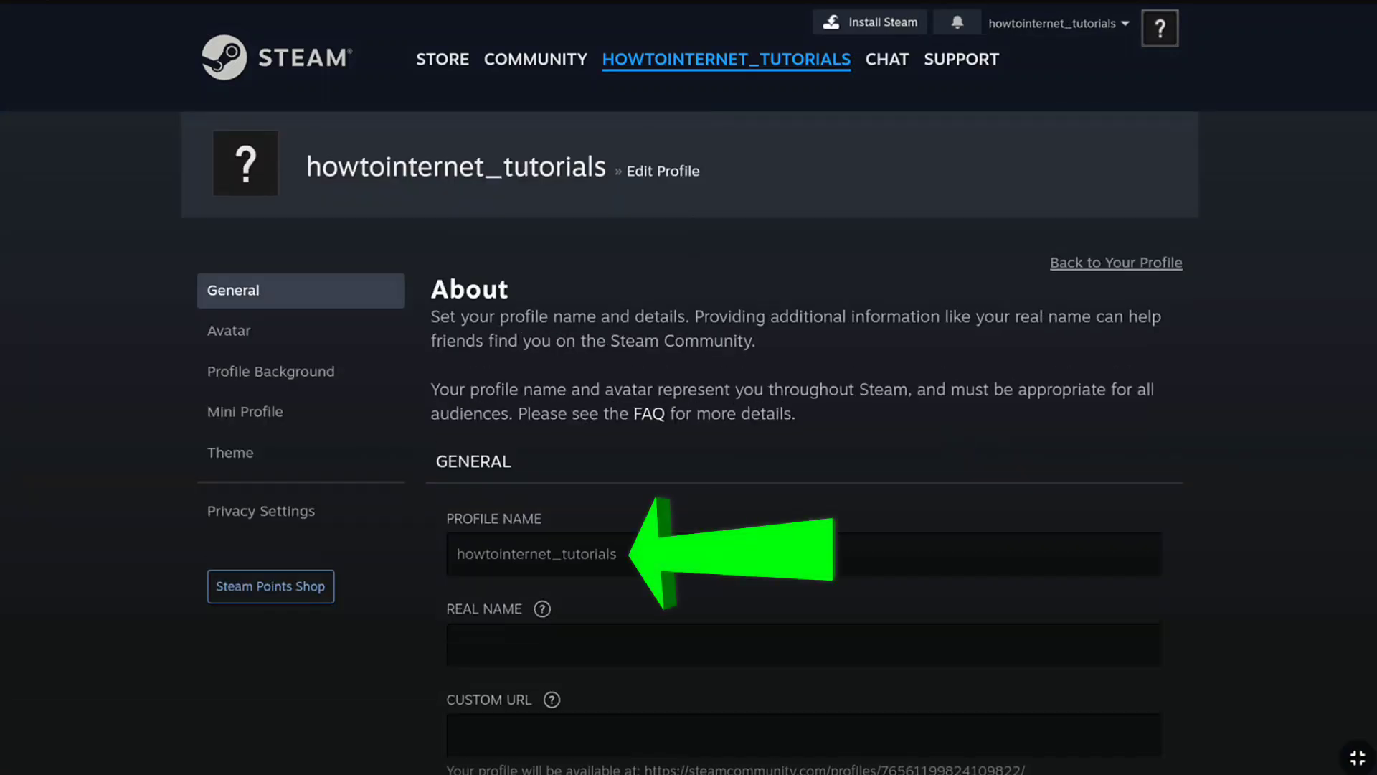
{"action": "scroll", "coordinate": [910, 457], "scroll_direction": "down", "scroll_amount": 2}
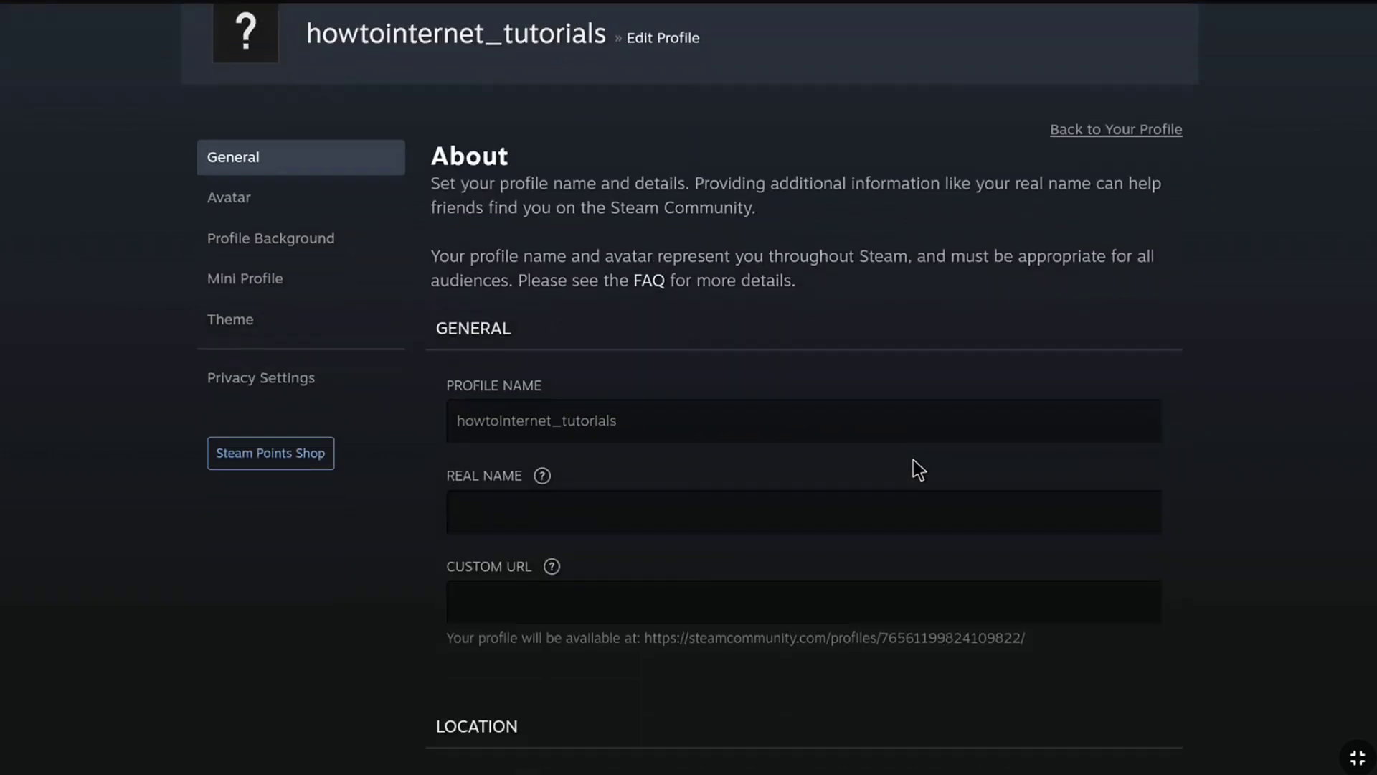
{"action": "scroll", "coordinate": [914, 459], "scroll_direction": "down", "scroll_amount": 1}
{"action": "mouse_move", "coordinate": [542, 415]}
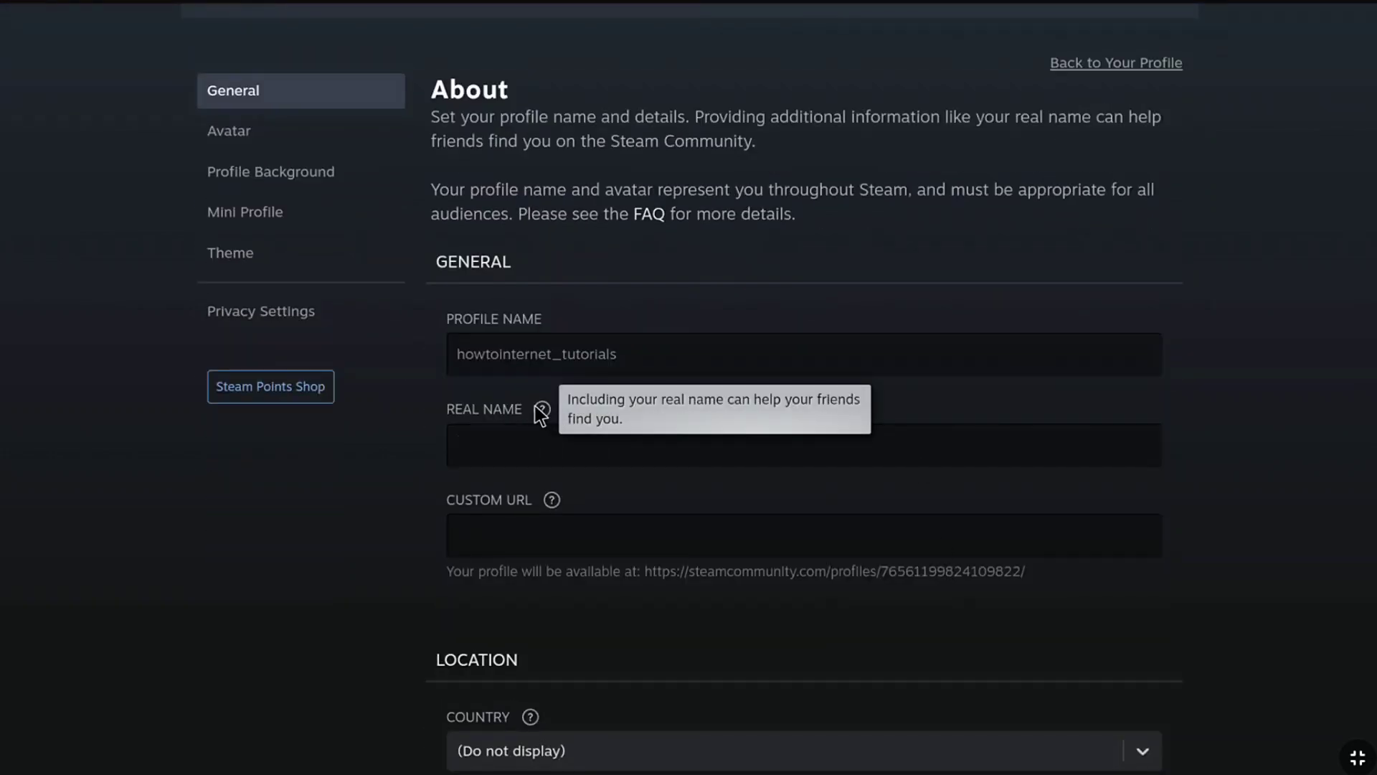
{"action": "type", "text": "Raj "}
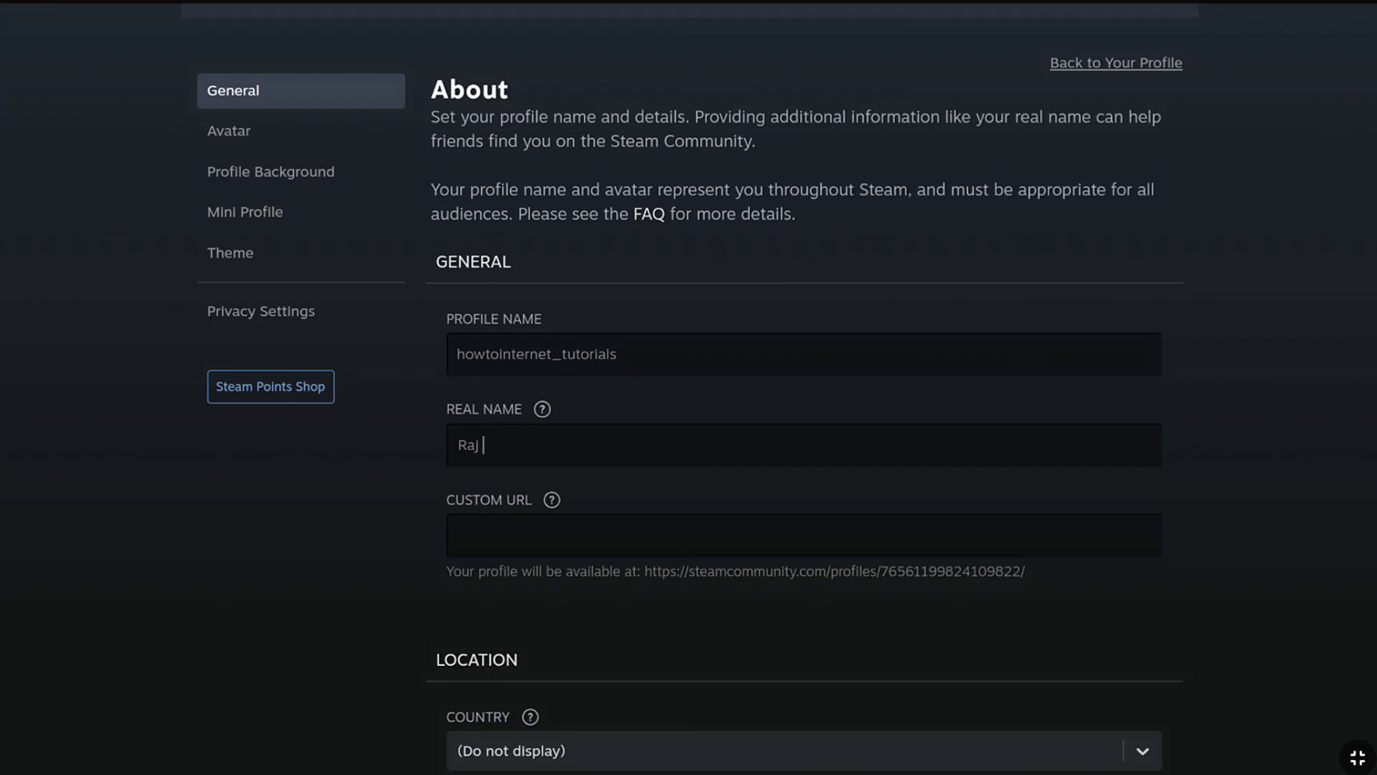
{"action": "type", "text": "Pal"}
- Enter a custom profile URL and check it in the address preview
{"action": "mouse_move", "coordinate": [551, 502]}
{"action": "type", "text": "rajpal"}
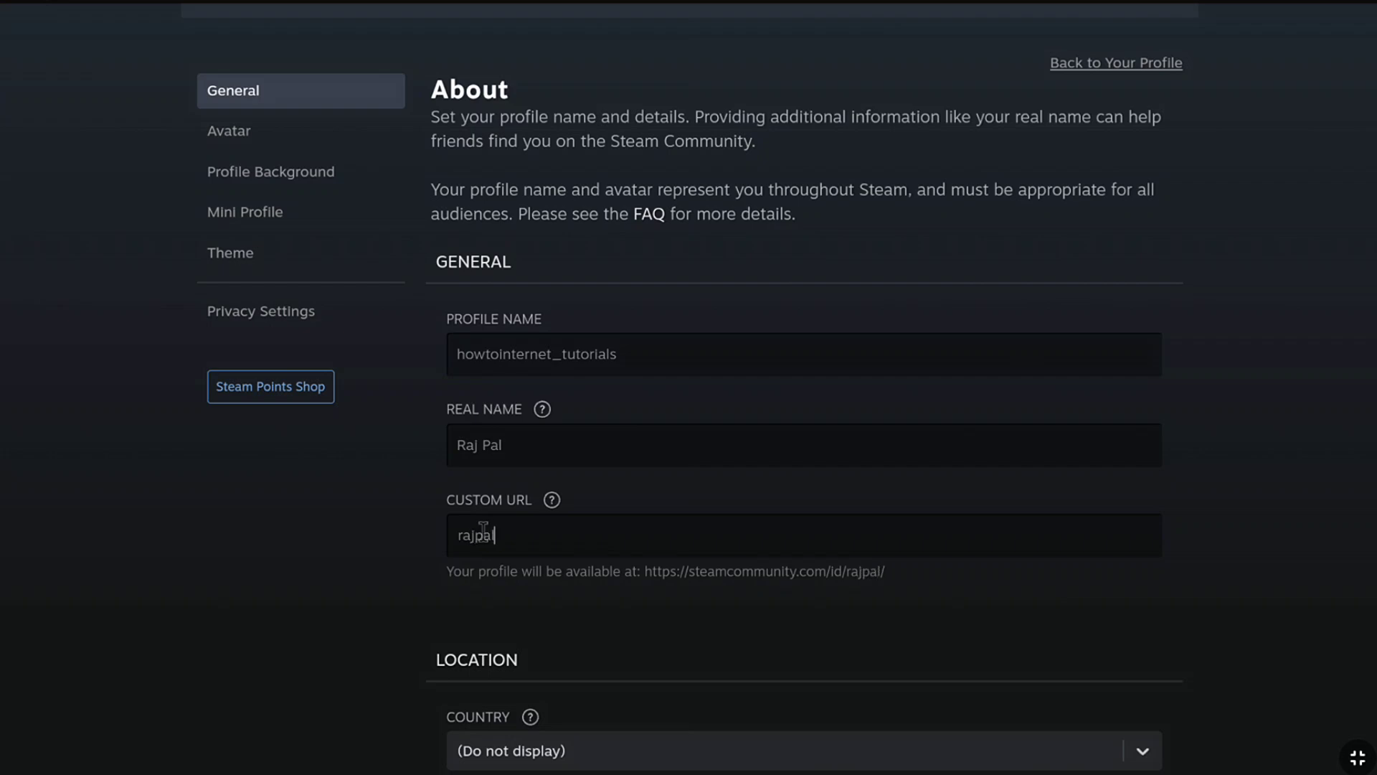
{"action": "left_click_drag", "start_coordinate": [848, 573], "coordinate": [886, 587]}
- Set the location to India, state Orissa, with City left as (Do not display)
{"action": "scroll", "coordinate": [884, 559], "scroll_direction": "down", "scroll_amount": 3}
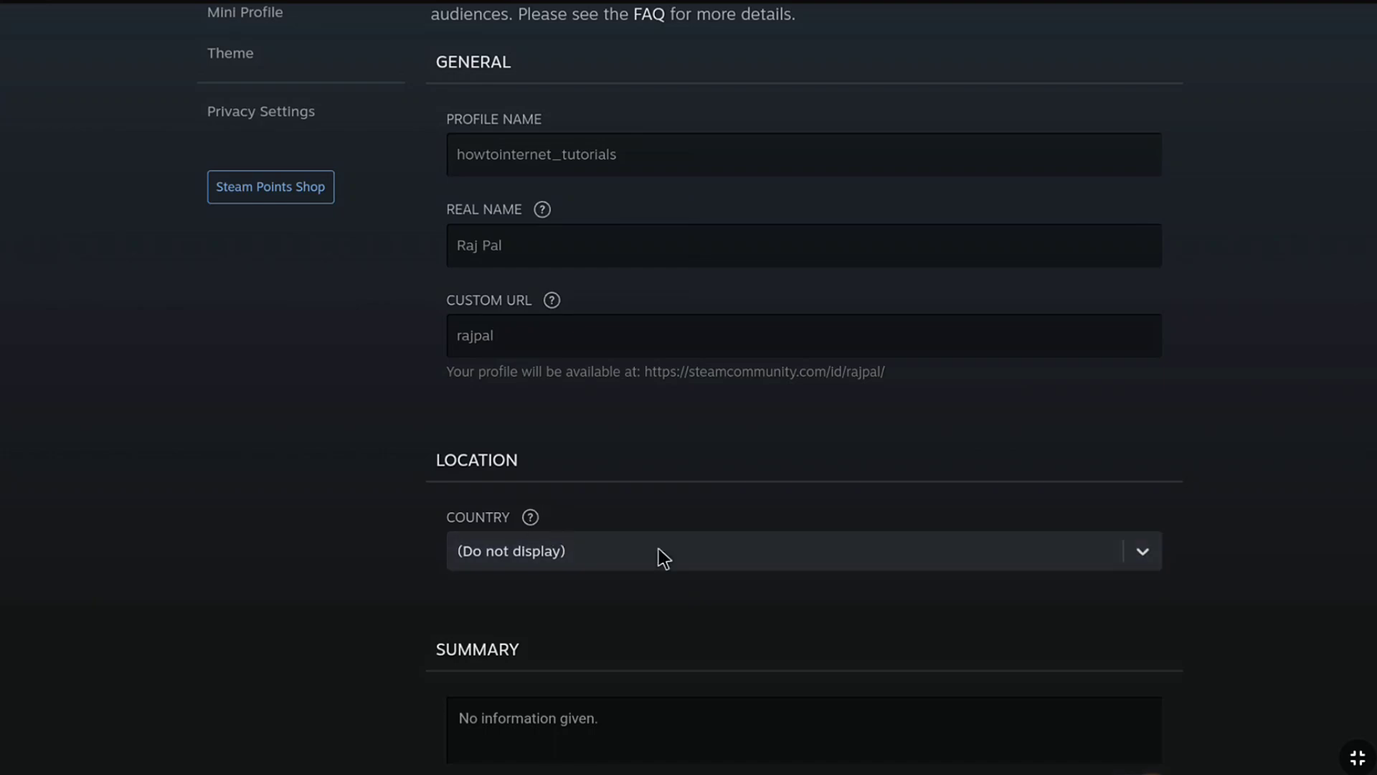
{"action": "left_click", "coordinate": [808, 561]}
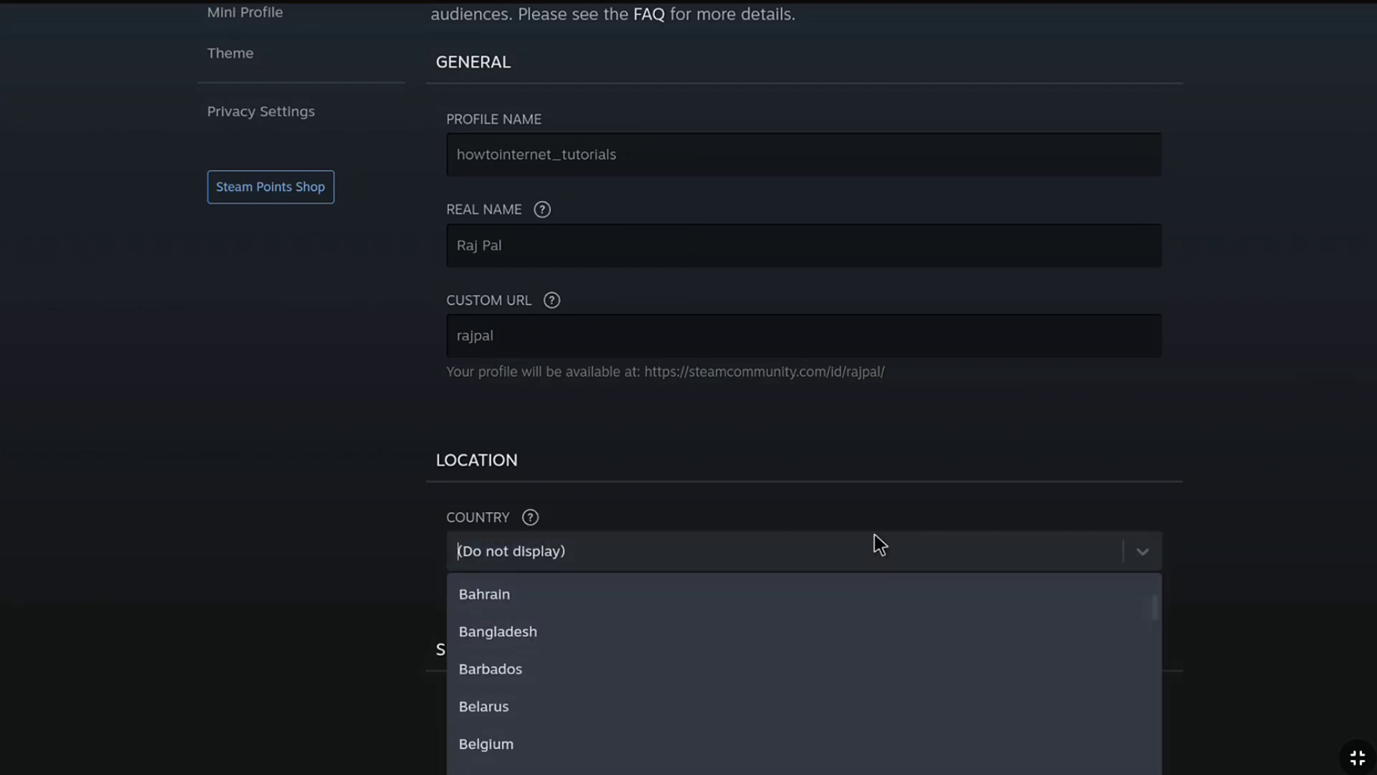
{"action": "scroll", "coordinate": [849, 630], "scroll_direction": "down", "scroll_amount": 20}
{"action": "left_click", "coordinate": [689, 701]}
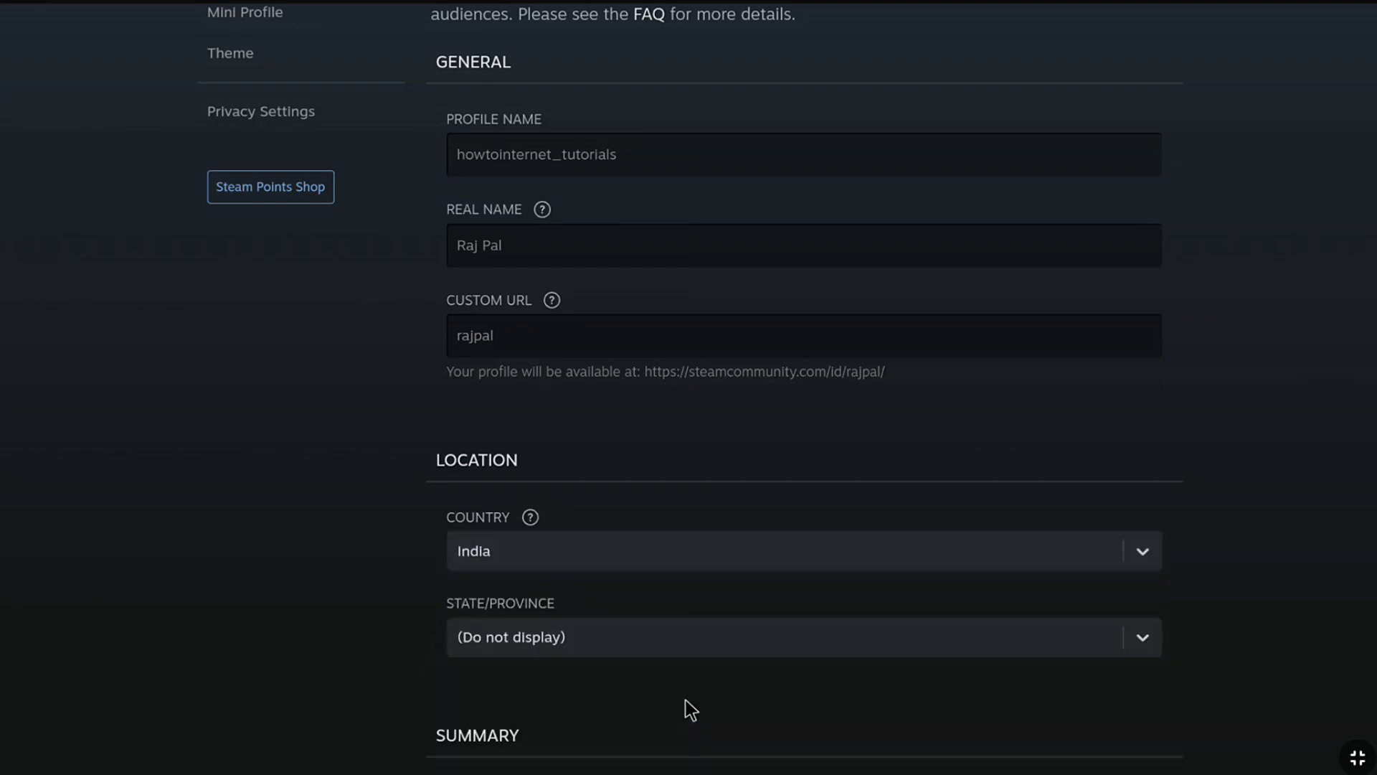
{"action": "left_click", "coordinate": [719, 622]}
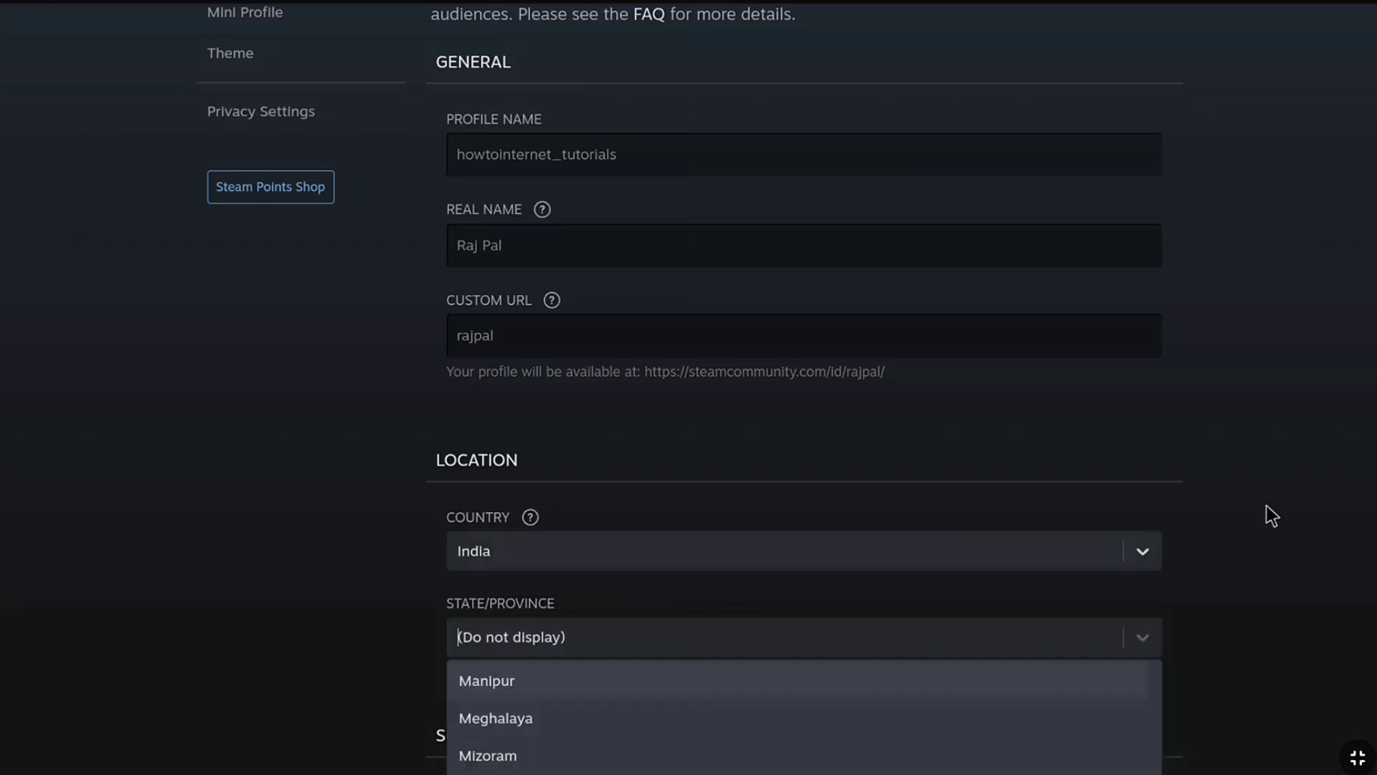
{"action": "scroll", "coordinate": [1267, 510], "scroll_direction": "down", "scroll_amount": 4}
{"action": "scroll", "coordinate": [864, 492], "scroll_direction": "down", "scroll_amount": 2}
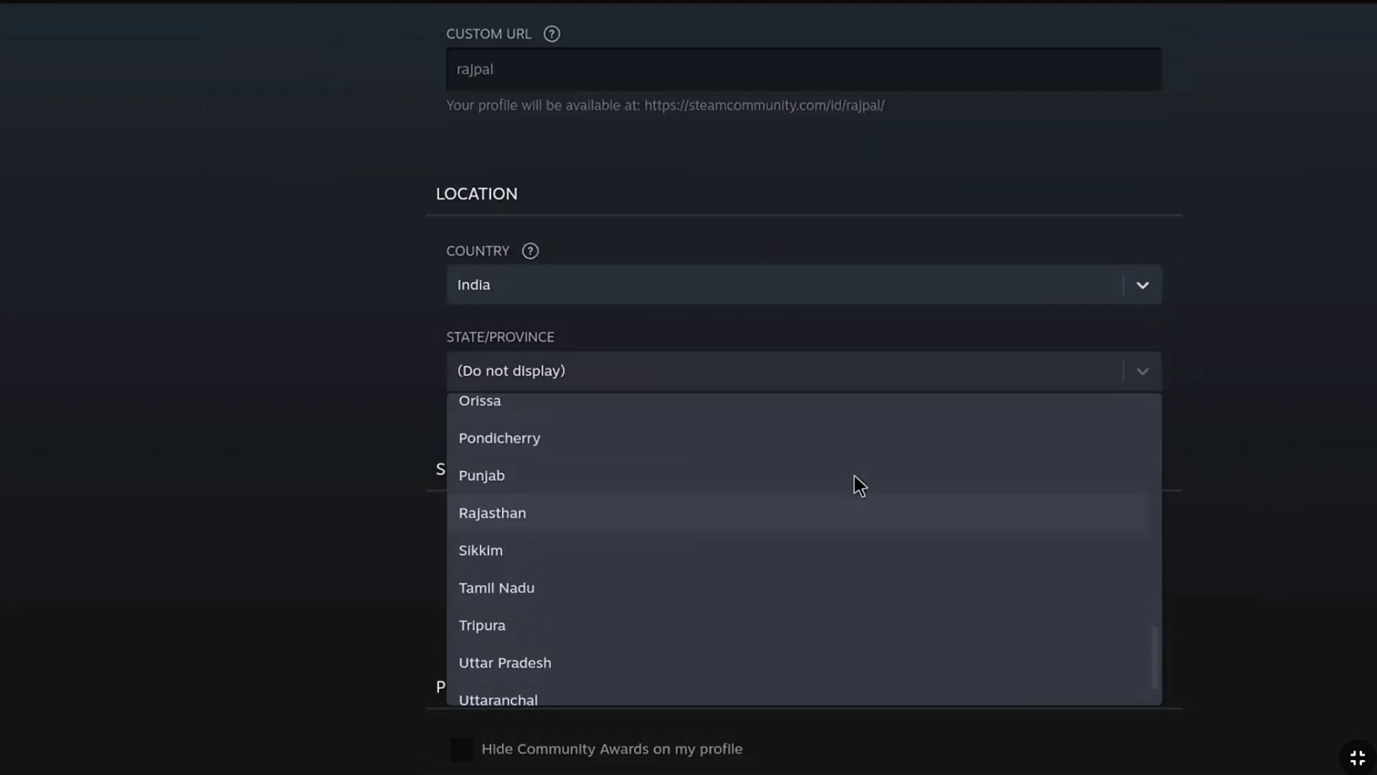
{"action": "scroll", "coordinate": [855, 475], "scroll_direction": "up", "scroll_amount": 1}
{"action": "left_click", "coordinate": [723, 511]}
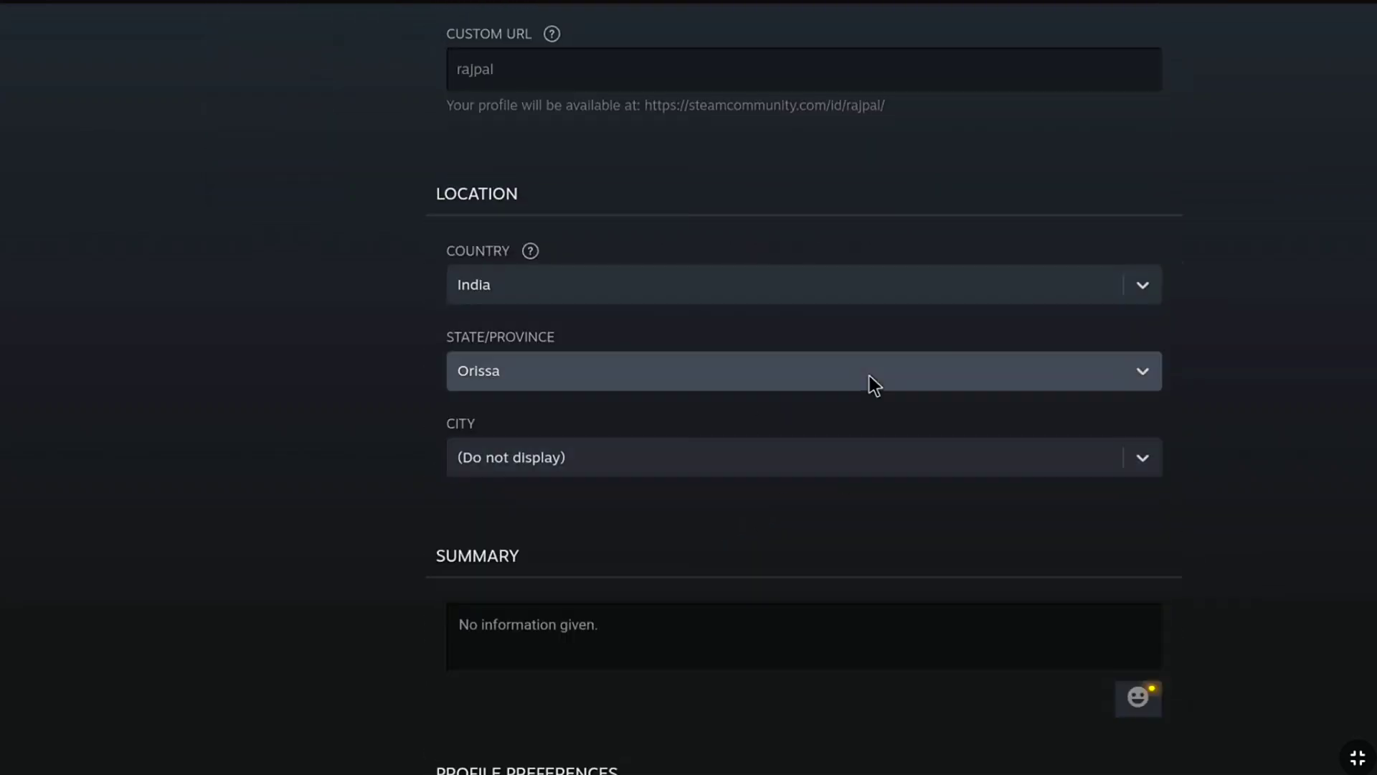
{"action": "left_click", "coordinate": [807, 448]}
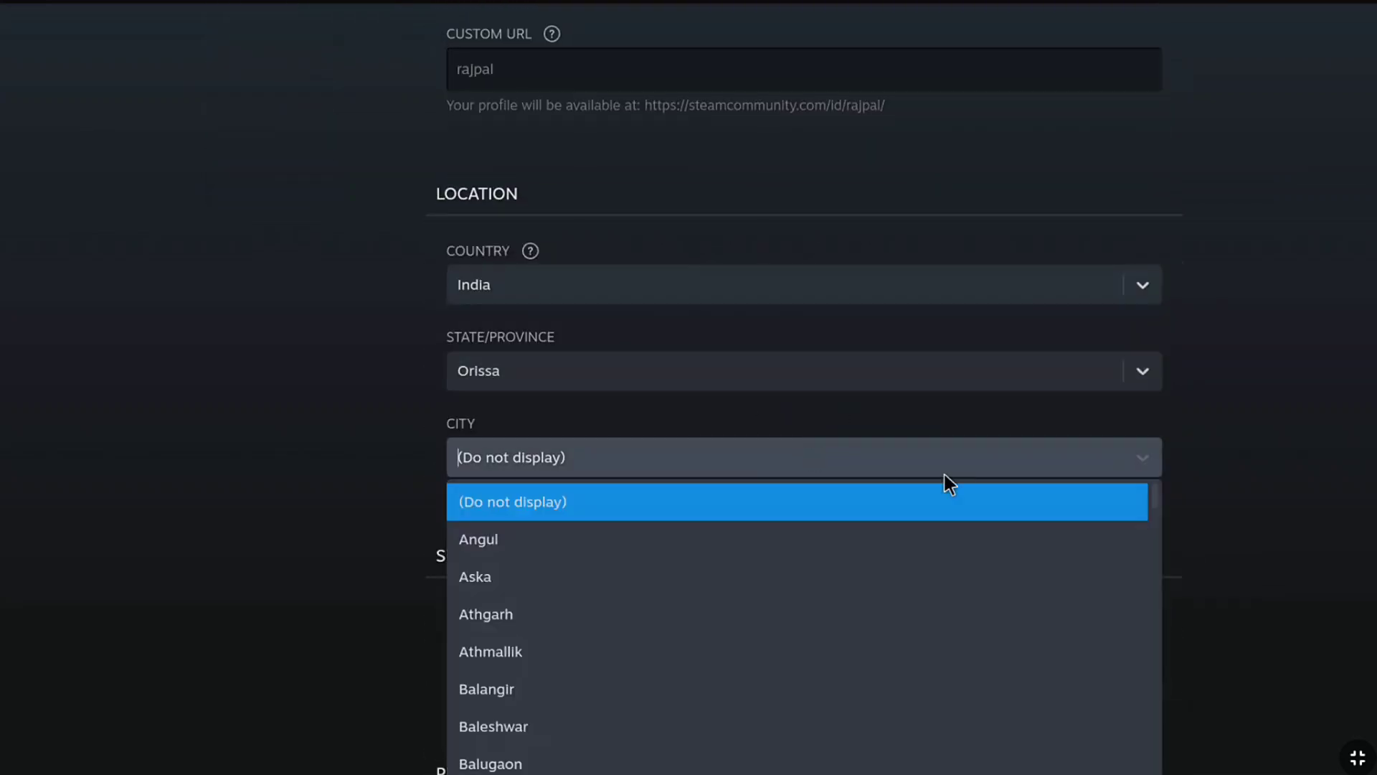
{"action": "left_click", "coordinate": [1217, 443]}
{"action": "scroll", "coordinate": [1011, 480], "scroll_direction": "down", "scroll_amount": 2}
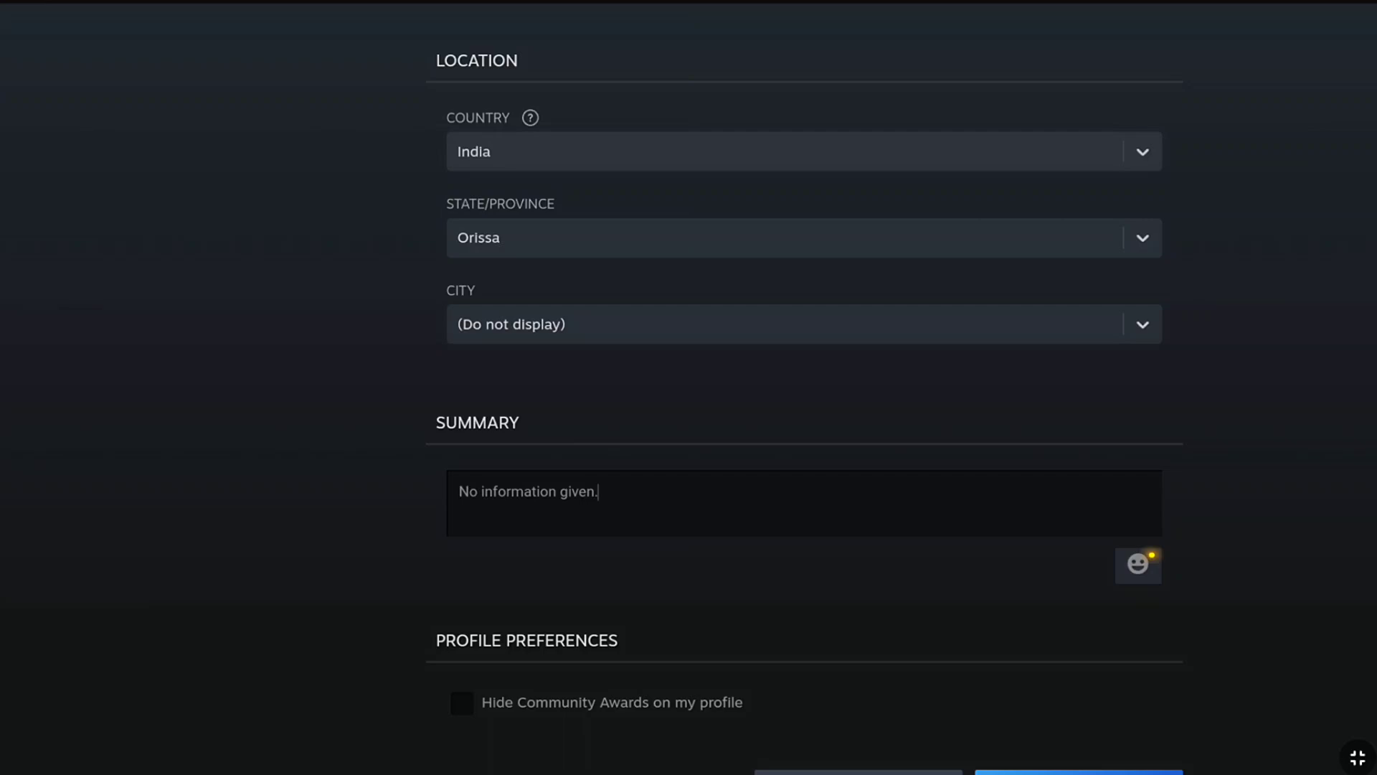
- Replace the summary with RPG, FPS and racing game interests and save the profile
{"action": "key", "text": "BackSpace"}
{"action": "key", "text": "BackSpace"}
{"action": "key", "text": "BackSpace"}
{"action": "key", "text": "BackSpace"}
{"action": "key", "text": "BackSpace"}
{"action": "key", "text": "BackSpace"}
{"action": "key", "text": "BackSpace"}
{"action": "key", "text": "BackSpace"}
{"action": "key", "text": "BackSpace"}
{"action": "key", "text": "BackSpace"}
{"action": "key", "text": "BackSpace"}
{"action": "key", "text": "BackSpace"}
{"action": "key", "text": "BackSpace"}
{"action": "key", "text": "BackSpace"}
{"action": "key", "text": "BackSpace"}
{"action": "key", "text": "BackSpace"}
{"action": "key", "text": "BackSpace"}
{"action": "key", "text": "BackSpace"}
{"action": "key", "text": "BackSpace"}
{"action": "key", "text": "BackSpace"}
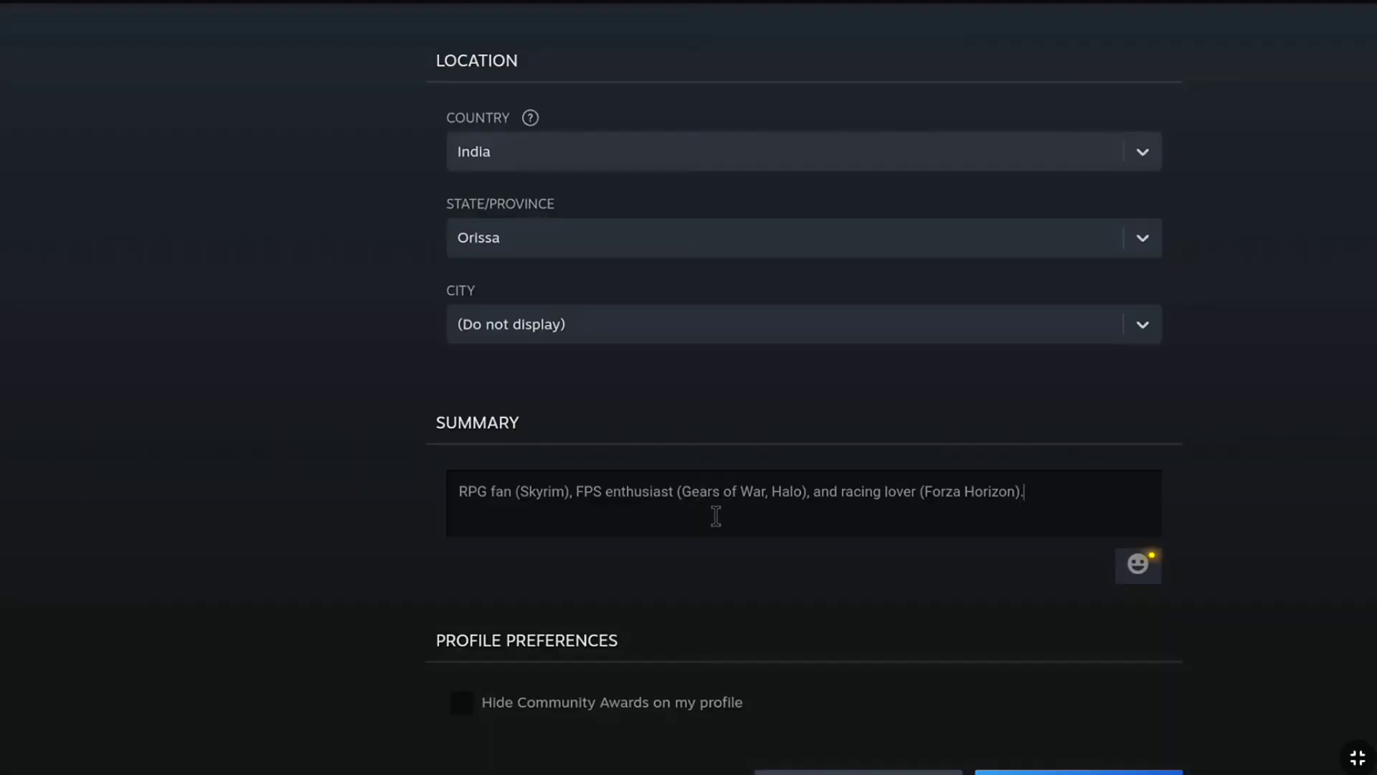
{"action": "scroll", "coordinate": [716, 515], "scroll_direction": "down", "scroll_amount": 2}
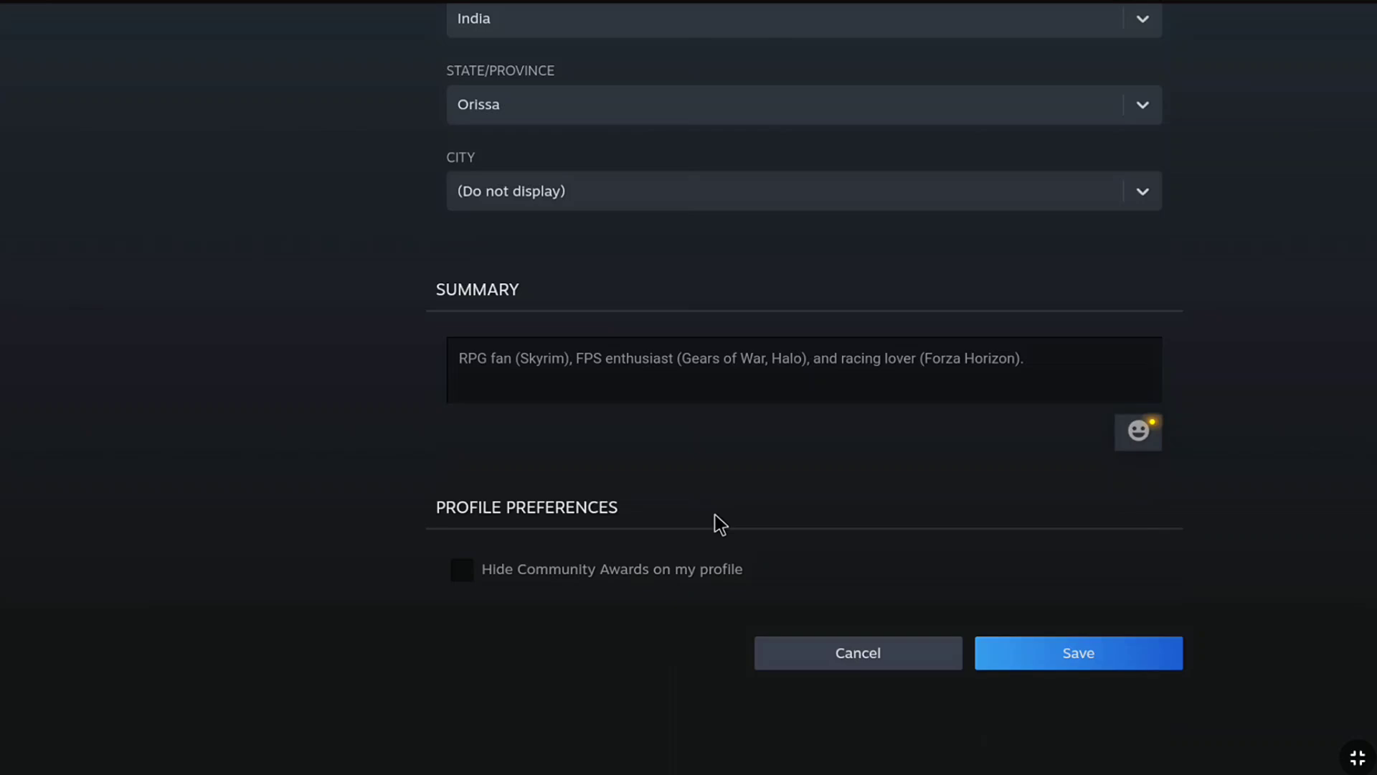
{"action": "left_click", "coordinate": [1079, 656]}
- Append 24 to the already-taken custom URL and save the profile again
{"action": "scroll", "coordinate": [1069, 676], "scroll_direction": "up", "scroll_amount": 9}
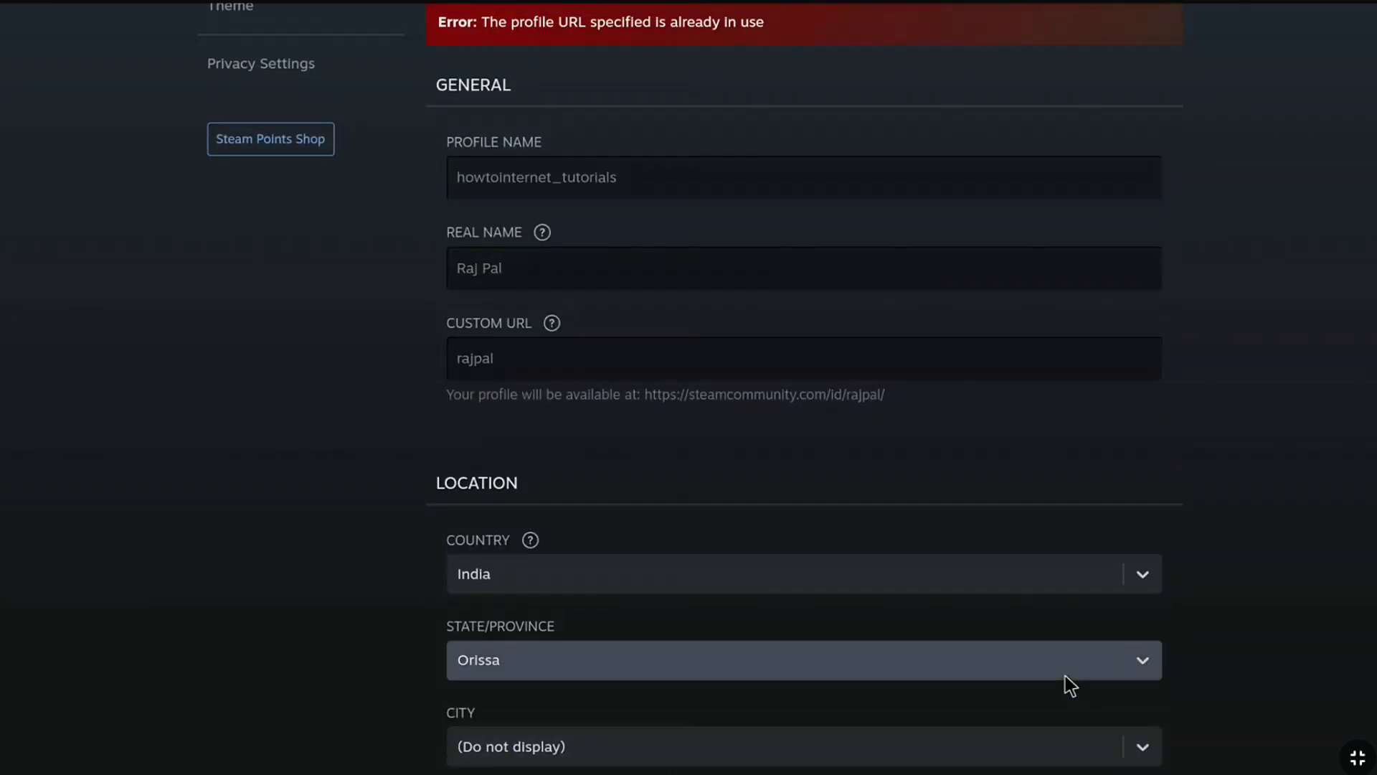
{"action": "scroll", "coordinate": [1066, 676], "scroll_direction": "up", "scroll_amount": 1}
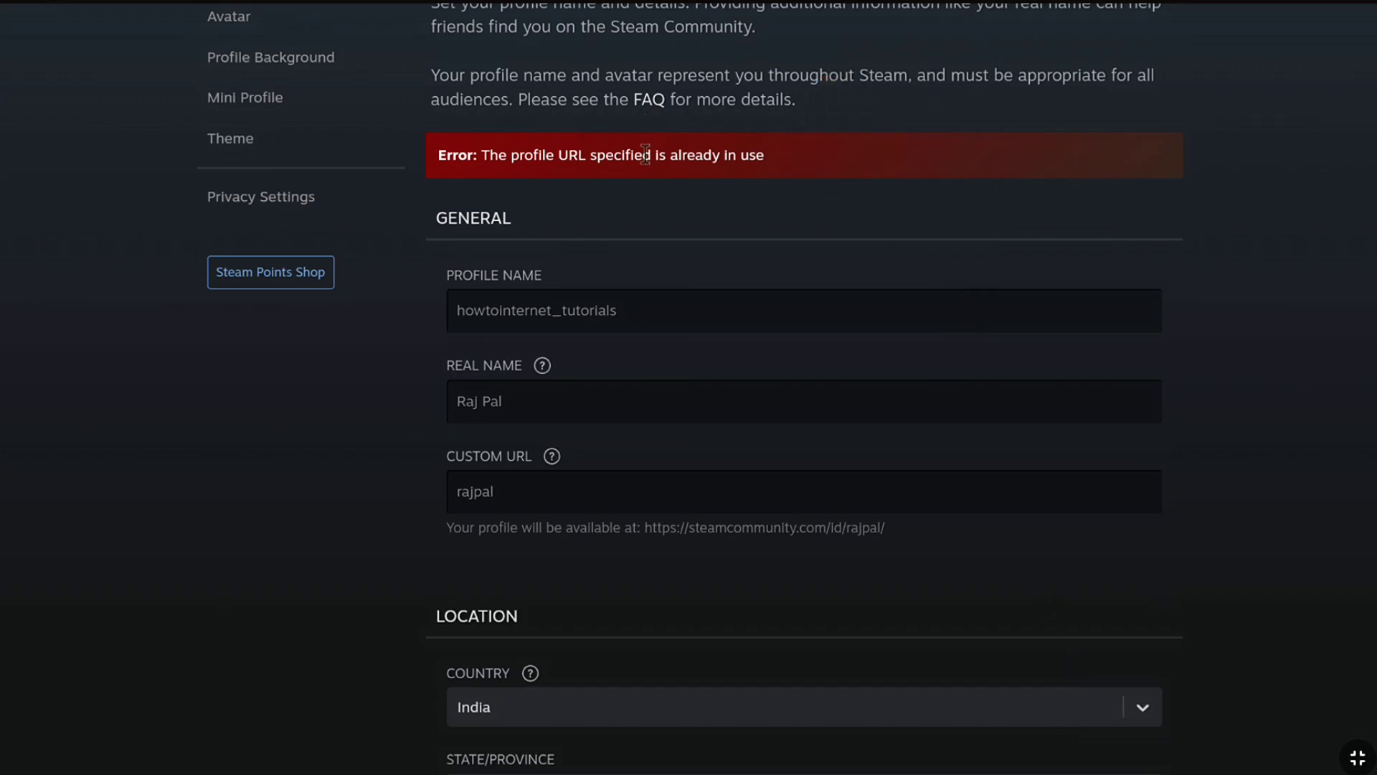
{"action": "left_click", "coordinate": [527, 490]}
{"action": "type", "text": "24"}
{"action": "scroll", "coordinate": [1108, 535], "scroll_direction": "down", "scroll_amount": 10}
{"action": "left_click", "coordinate": [1101, 505]}
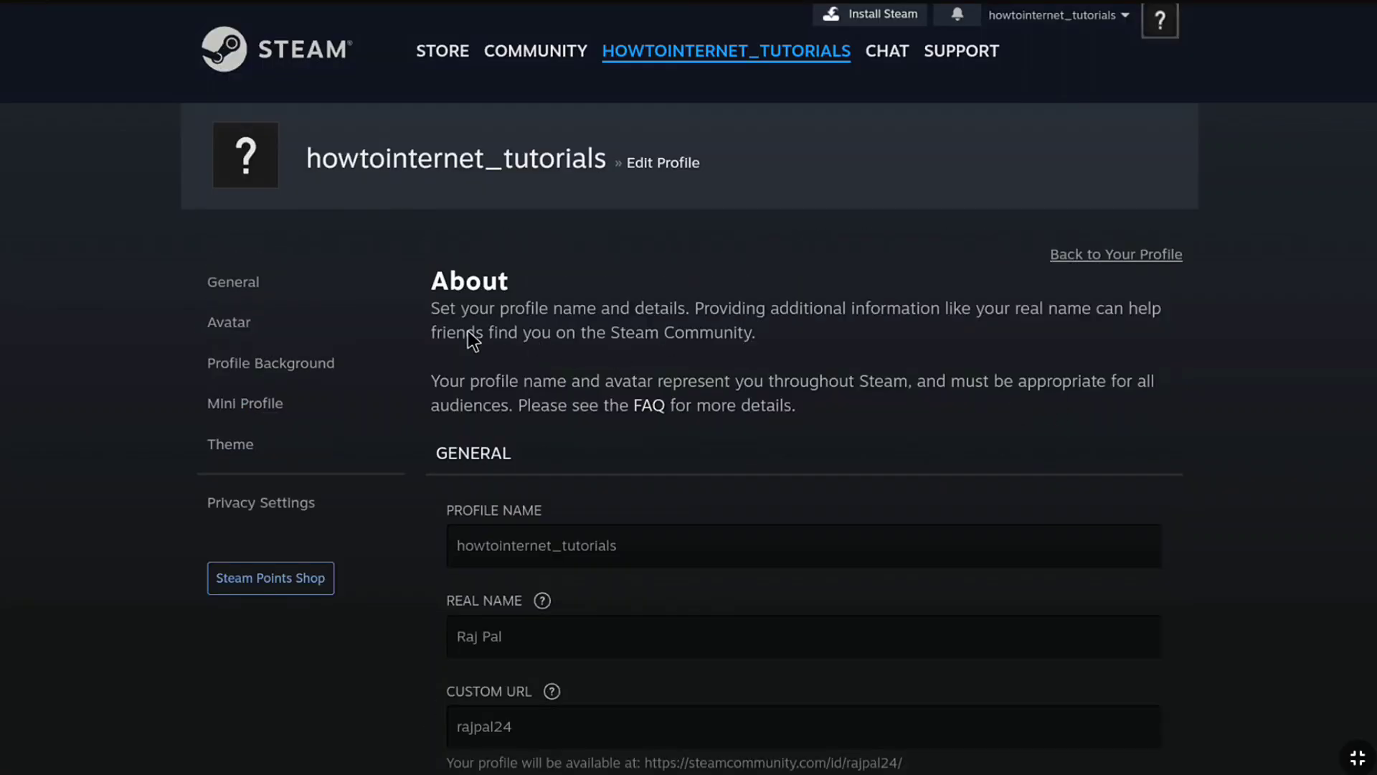
- From the full game-avatar list, pick the Escape the room pixel character and save it
{"action": "left_click", "coordinate": [262, 320]}
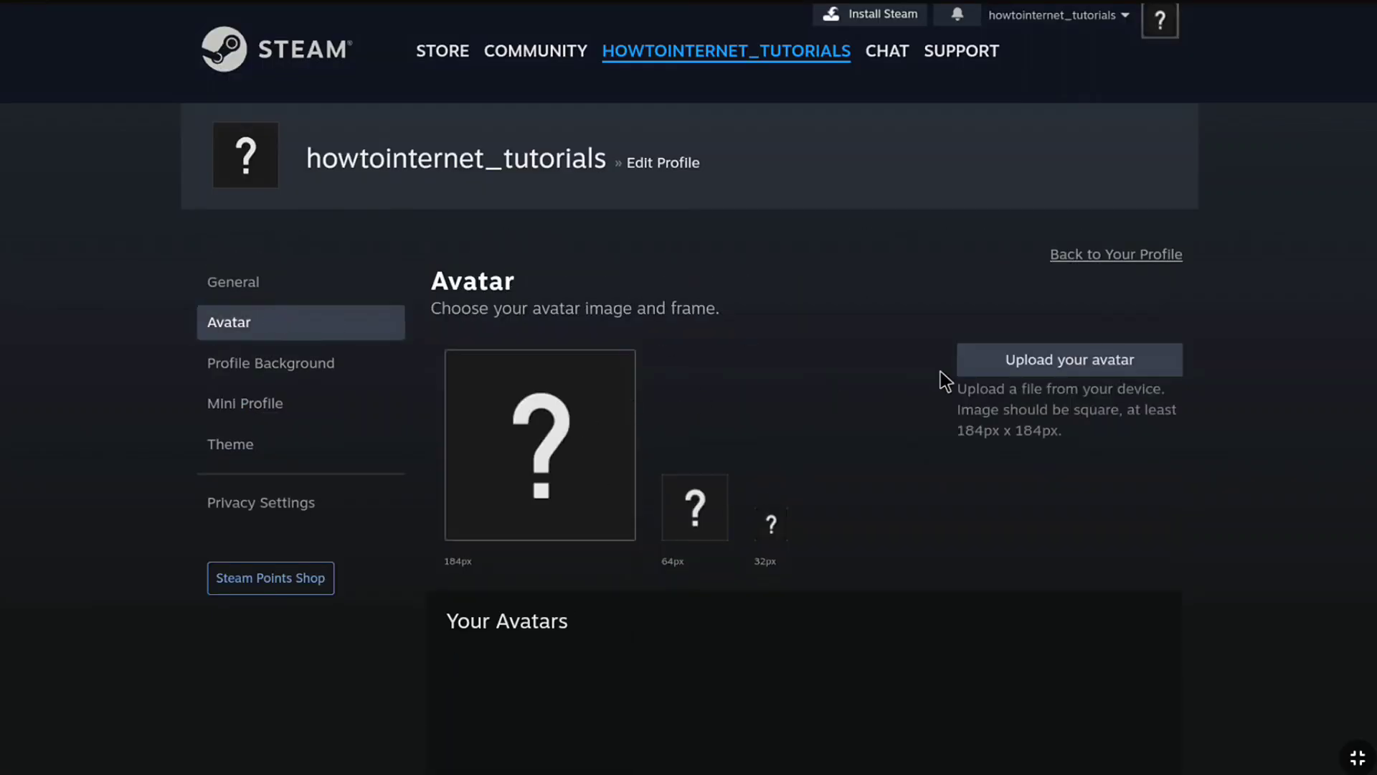
{"action": "scroll", "coordinate": [927, 416], "scroll_direction": "down", "scroll_amount": 1}
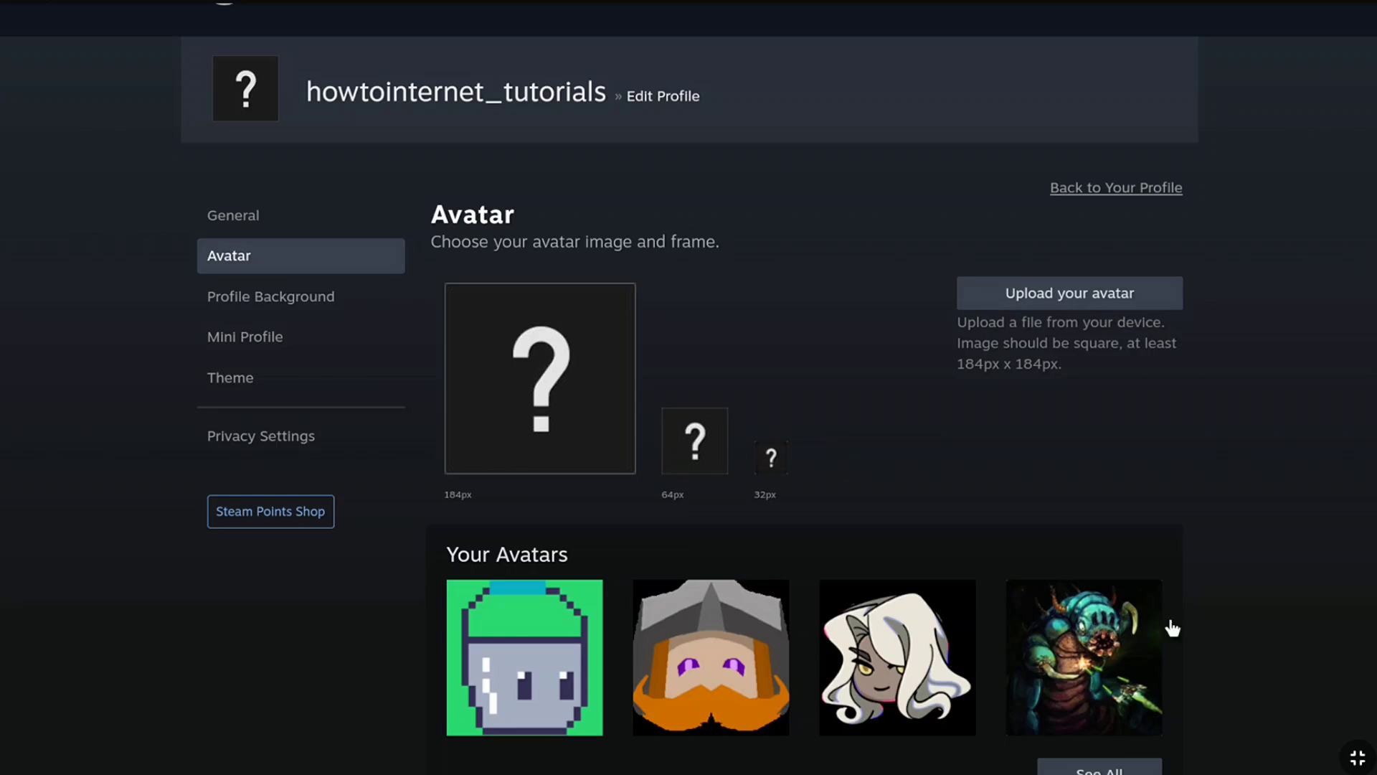
{"action": "scroll", "coordinate": [1169, 630], "scroll_direction": "down", "scroll_amount": 2}
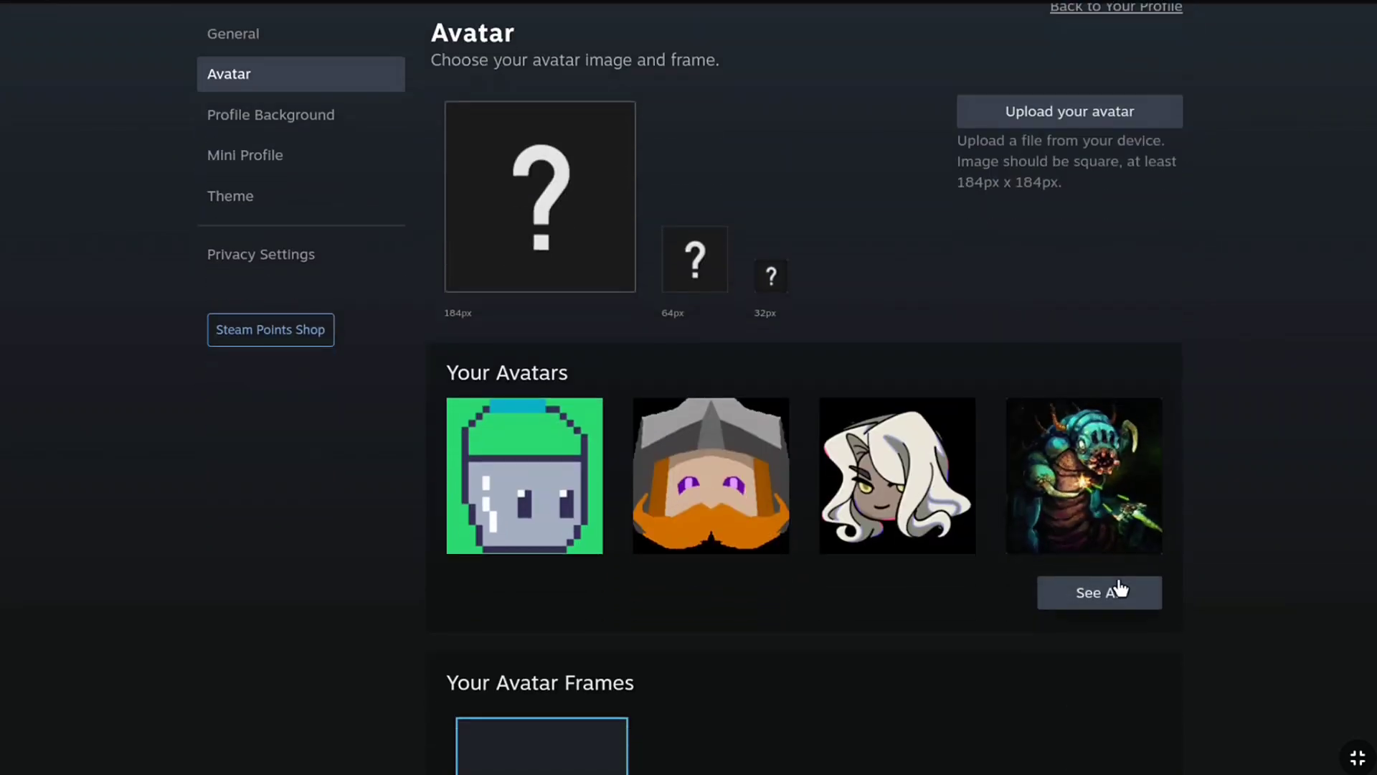
{"action": "left_click", "coordinate": [1113, 600]}
{"action": "scroll", "coordinate": [650, 545], "scroll_direction": "down", "scroll_amount": 4}
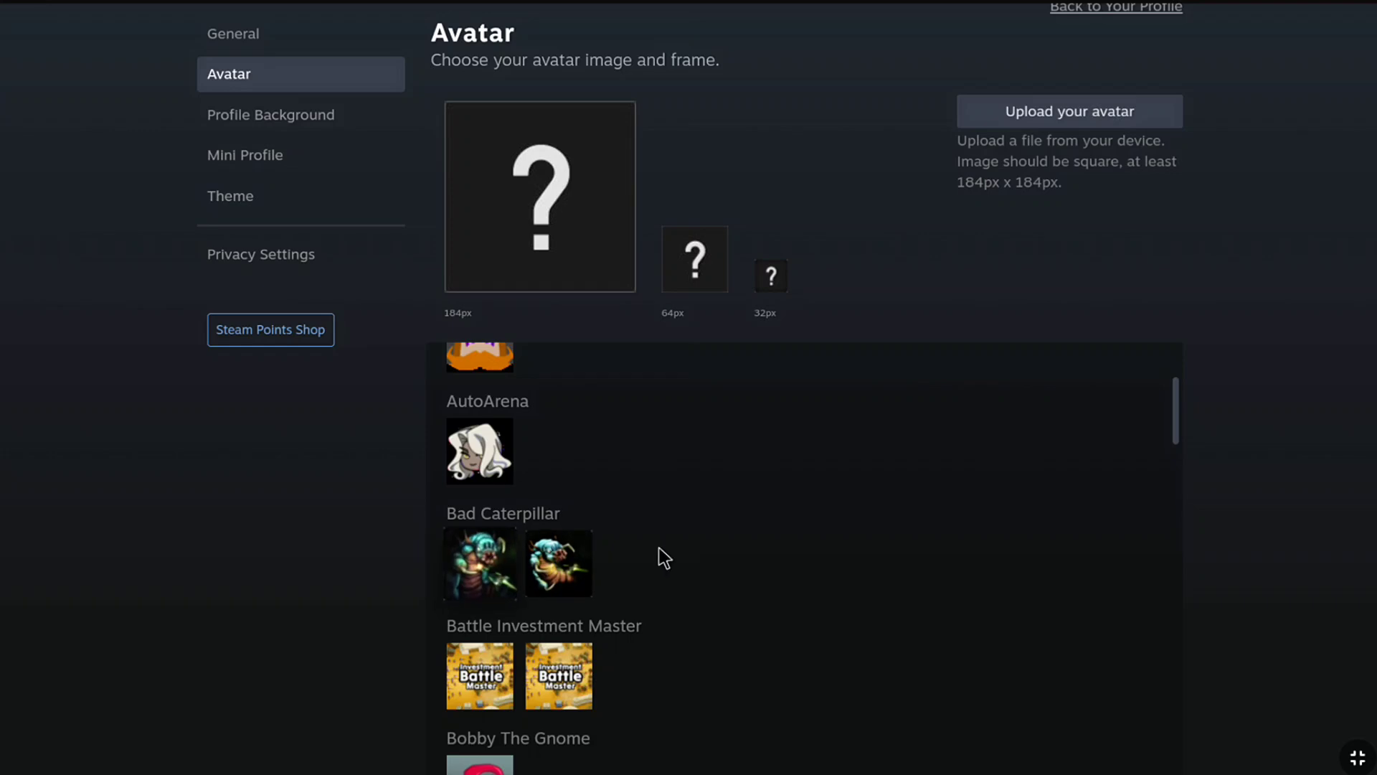
{"action": "scroll", "coordinate": [667, 596], "scroll_direction": "down", "scroll_amount": 1}
{"action": "scroll", "coordinate": [682, 589], "scroll_direction": "down", "scroll_amount": 15}
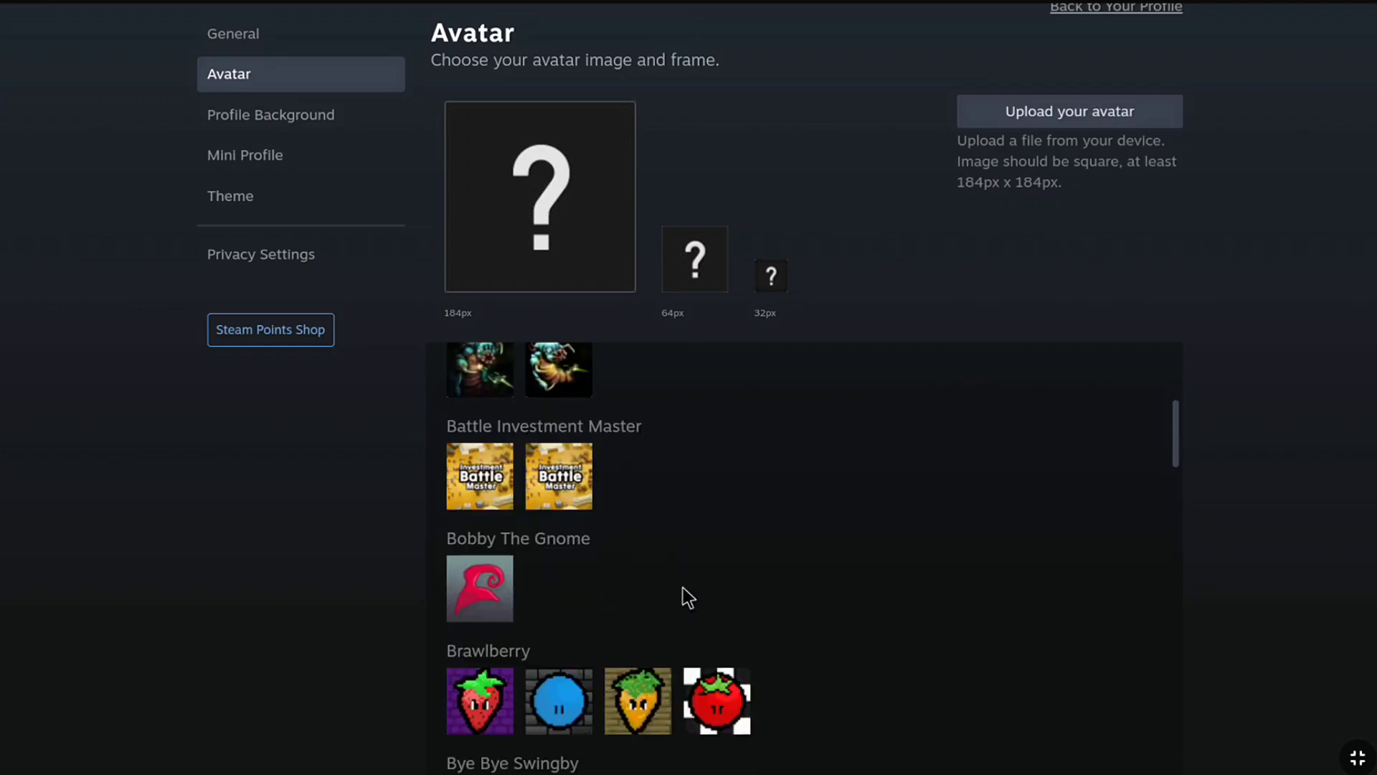
{"action": "scroll", "coordinate": [632, 574], "scroll_direction": "down", "scroll_amount": 2}
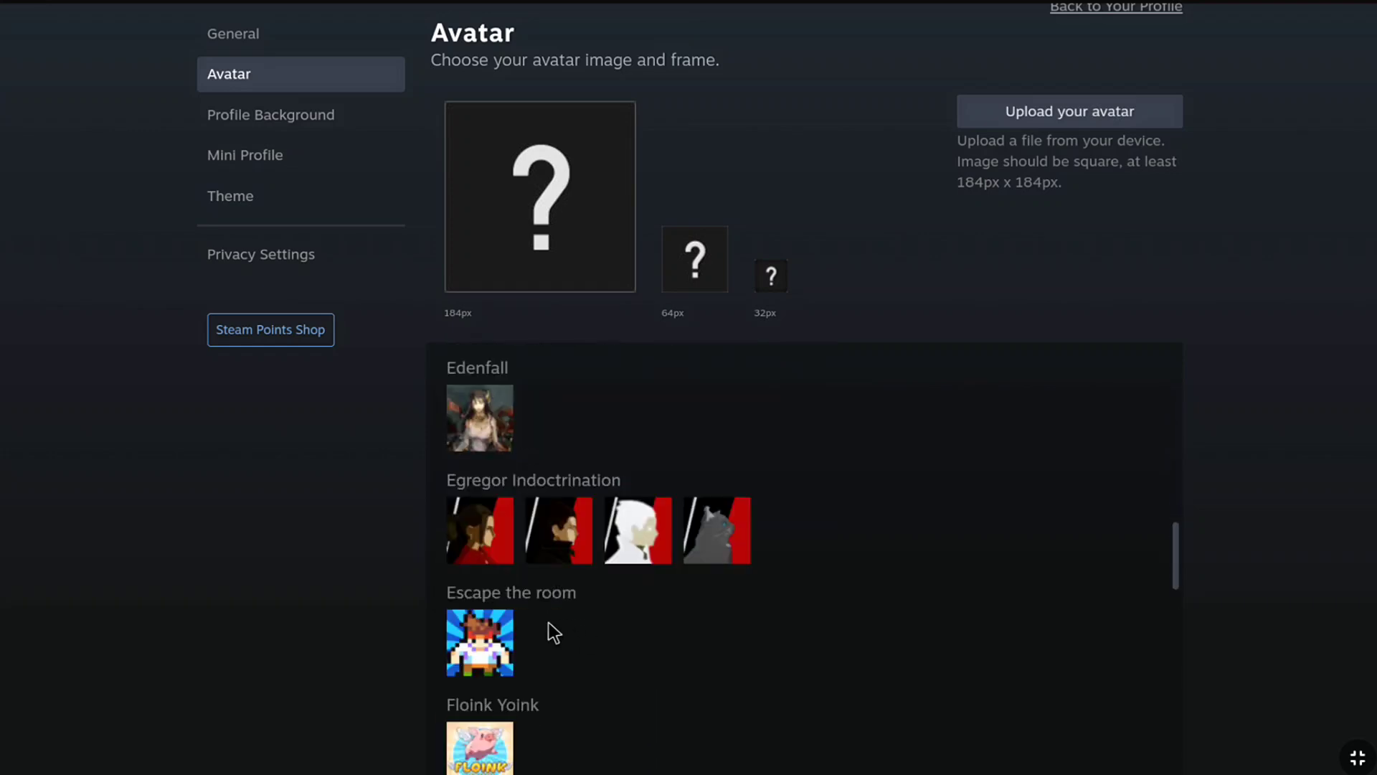
{"action": "left_click", "coordinate": [502, 635]}
{"action": "scroll", "coordinate": [1044, 312], "scroll_direction": "up", "scroll_amount": 1}
{"action": "scroll", "coordinate": [1046, 300], "scroll_direction": "up", "scroll_amount": 3}
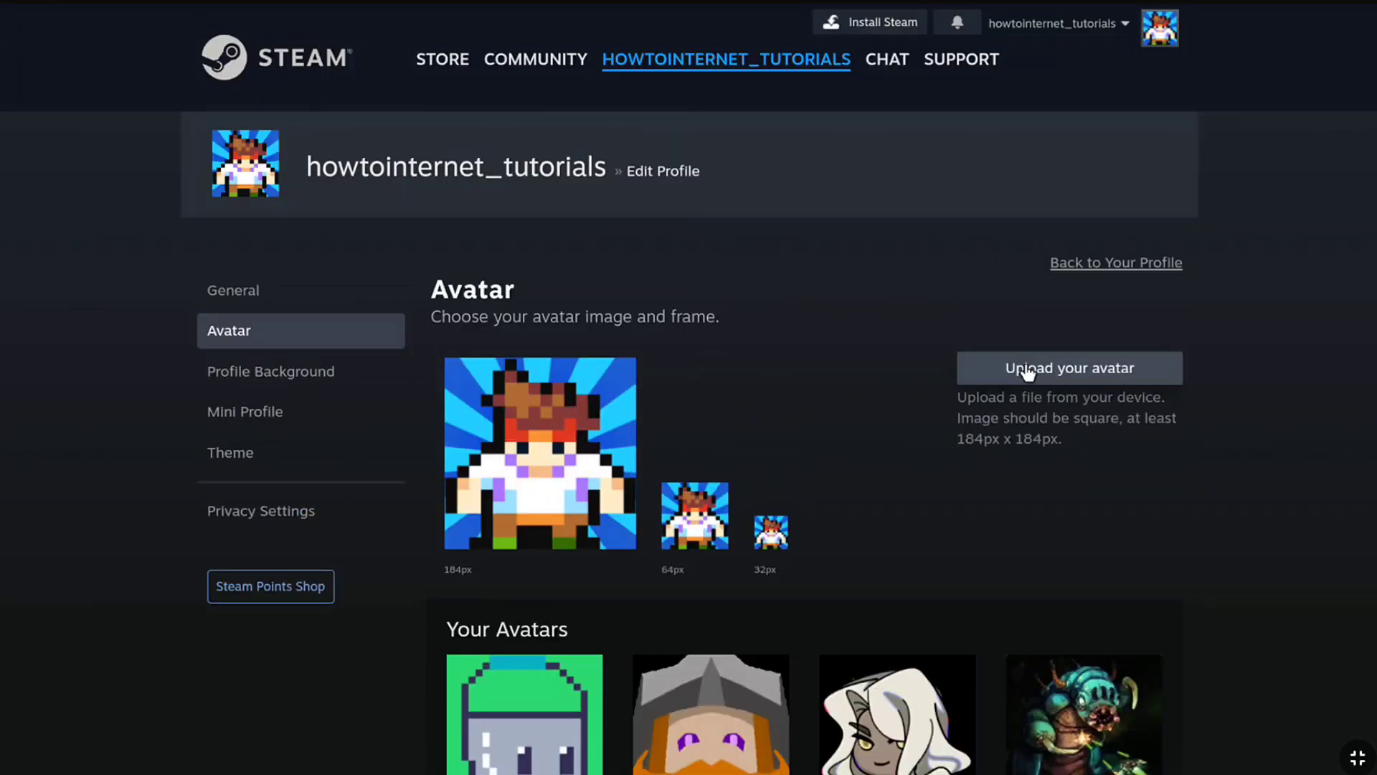
{"action": "scroll", "coordinate": [1044, 395], "scroll_direction": "down", "scroll_amount": 10}
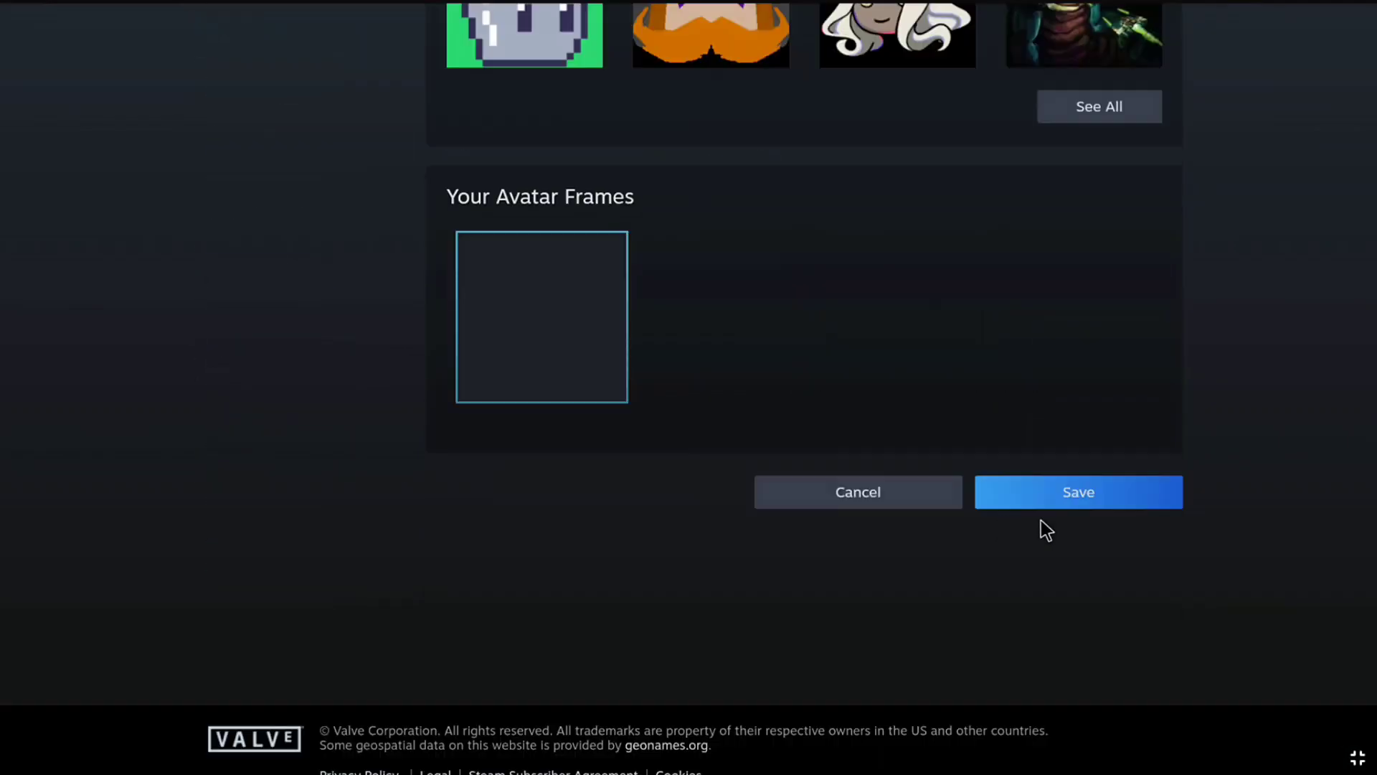
{"action": "left_click", "coordinate": [1064, 494]}
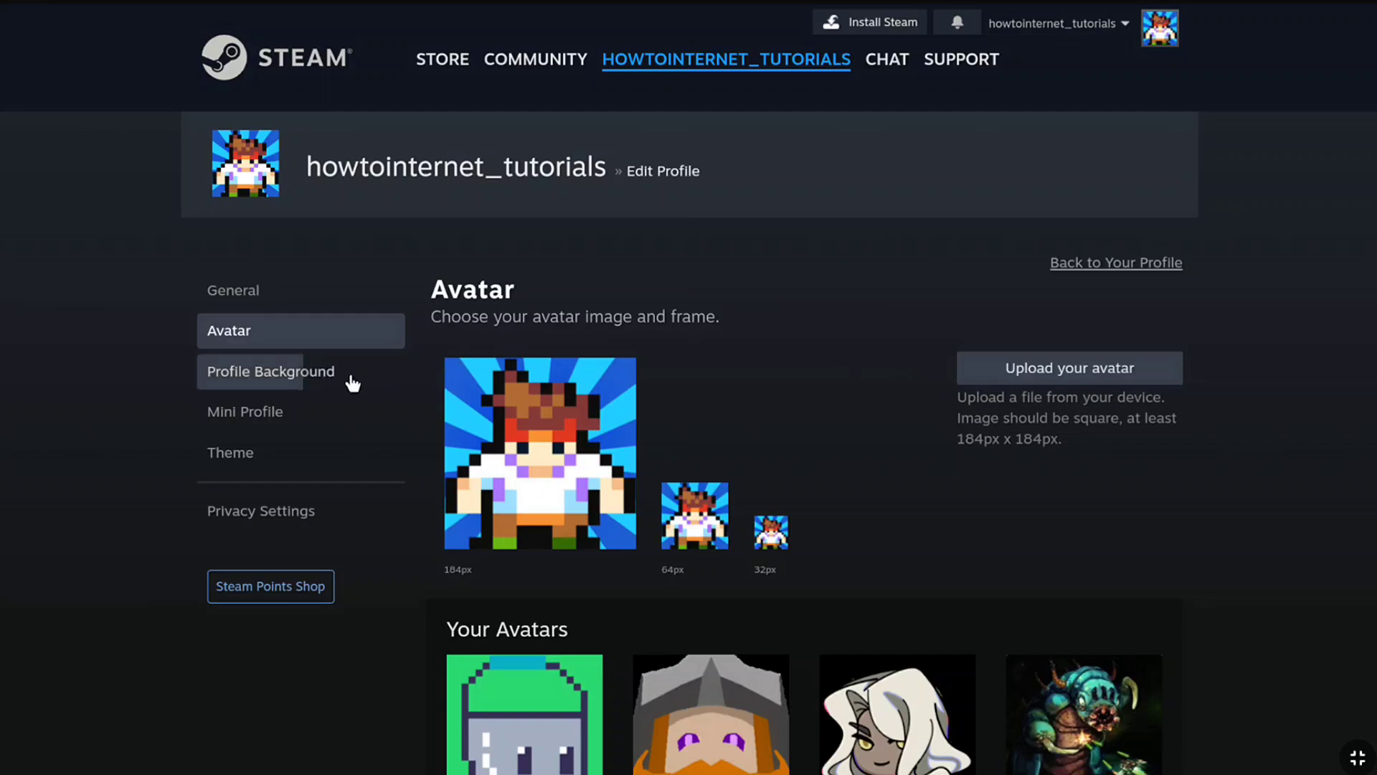
- Look through the Profile Background and Mini Profile settings pages
{"action": "left_click", "coordinate": [352, 384]}
{"action": "scroll", "coordinate": [938, 456], "scroll_direction": "down", "scroll_amount": 7}
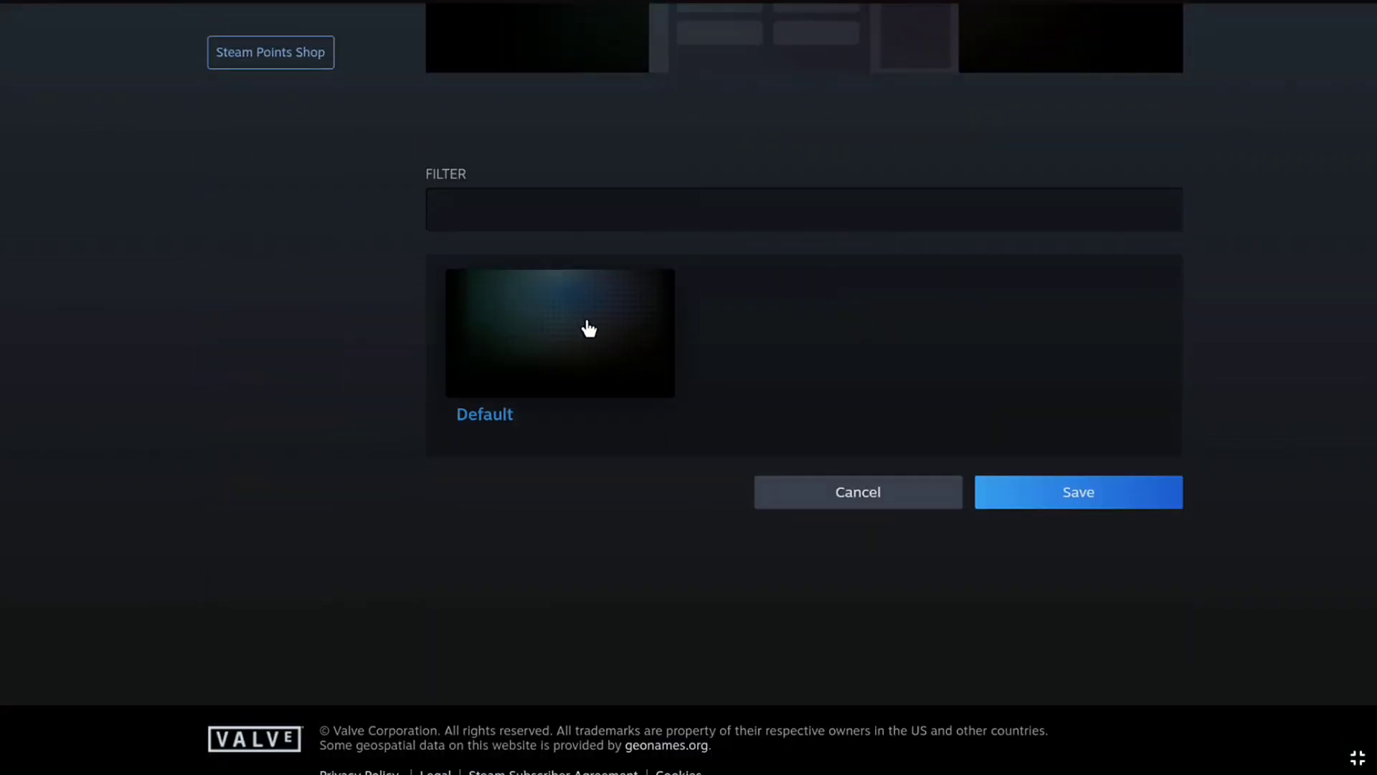
{"action": "scroll", "coordinate": [882, 237], "scroll_direction": "up", "scroll_amount": 7}
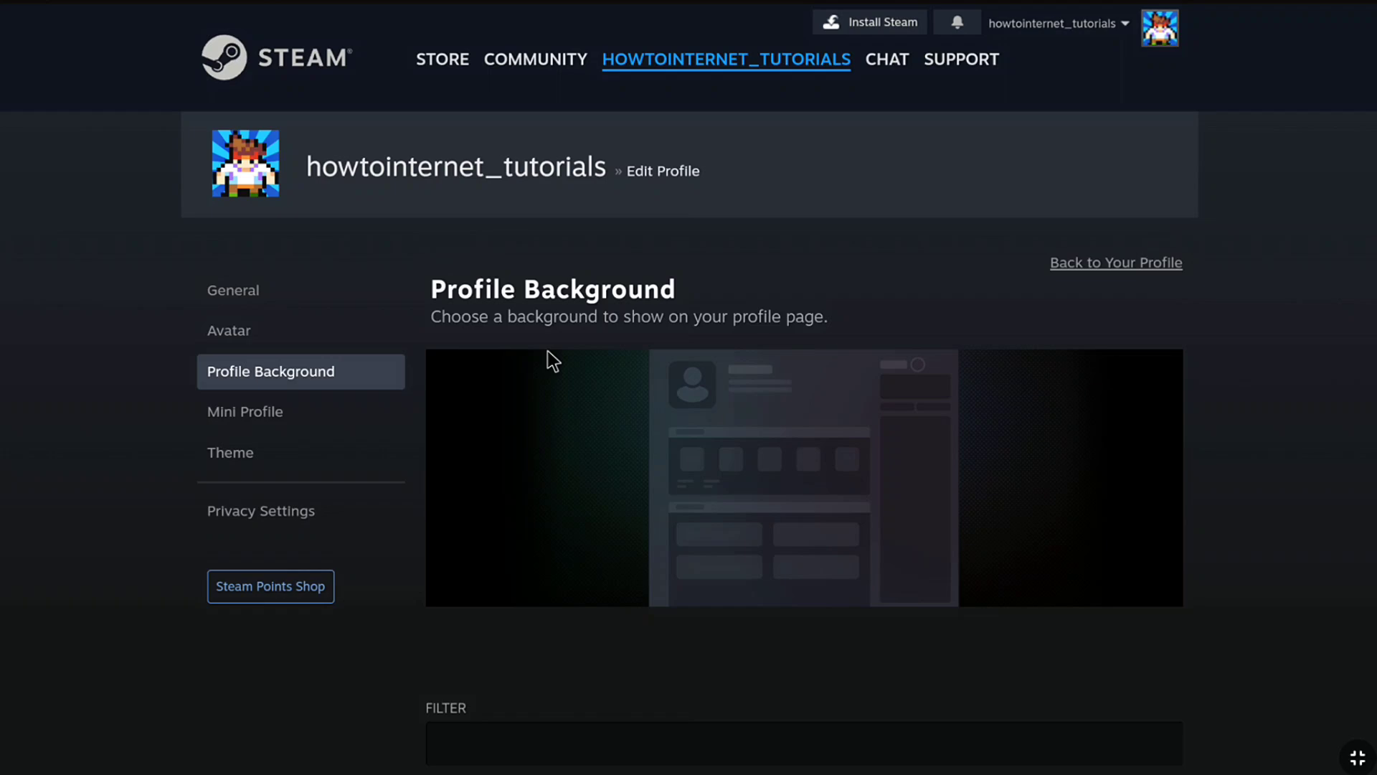
{"action": "left_click", "coordinate": [292, 405]}
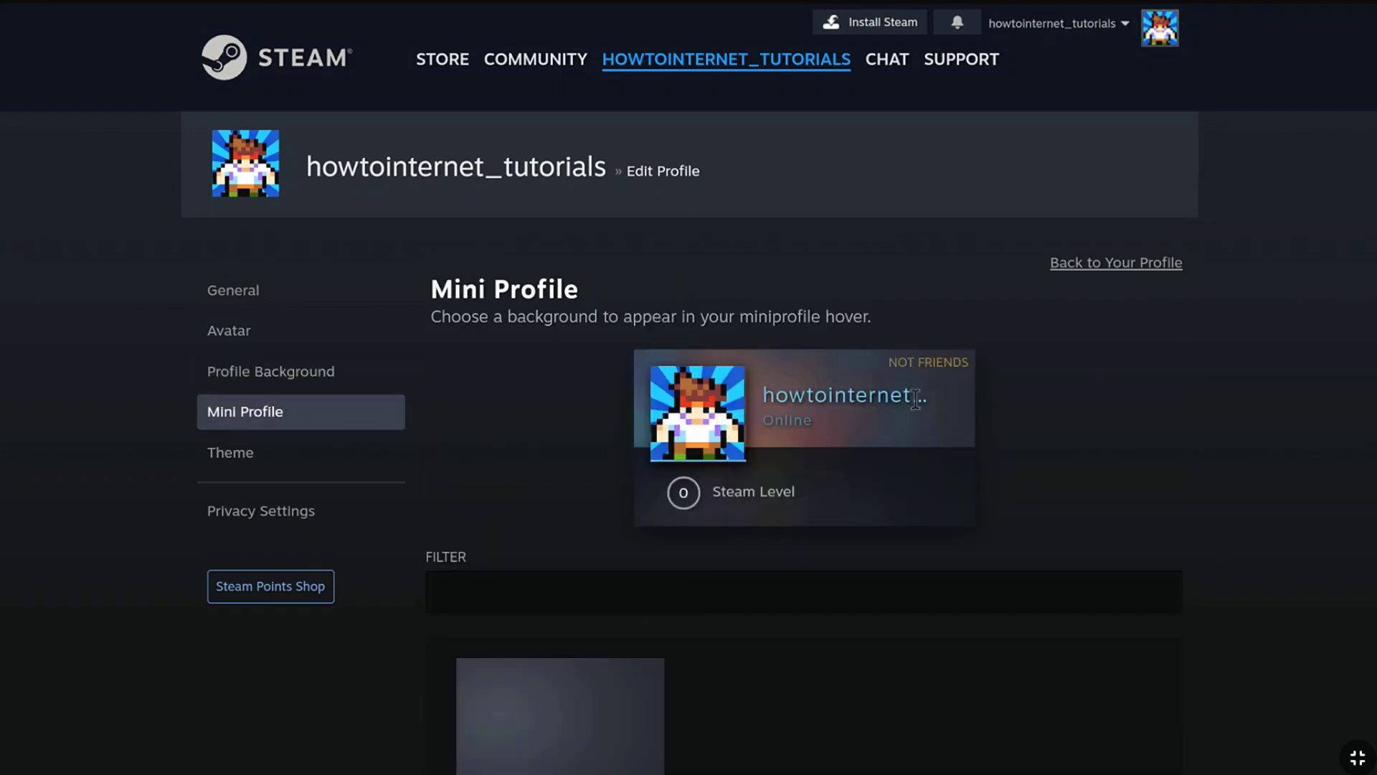
{"action": "scroll", "coordinate": [910, 407], "scroll_direction": "down", "scroll_amount": 4}
{"action": "scroll", "coordinate": [909, 402], "scroll_direction": "up", "scroll_amount": 4}
- Scroll through the Profile Theme settings to review the available themes
{"action": "left_click", "coordinate": [334, 465]}
{"action": "scroll", "coordinate": [861, 459], "scroll_direction": "down", "scroll_amount": 3}
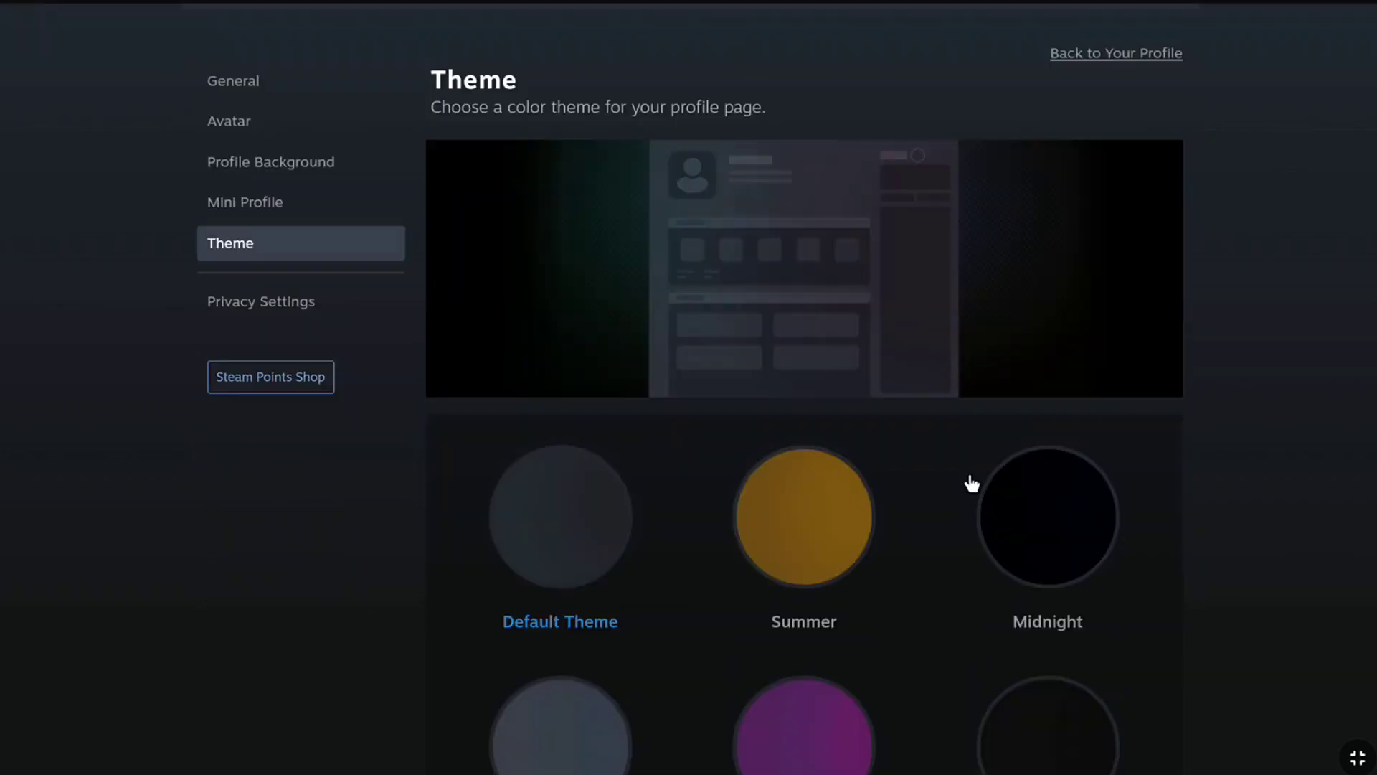
{"action": "scroll", "coordinate": [972, 483], "scroll_direction": "down", "scroll_amount": 1}
{"action": "scroll", "coordinate": [872, 425], "scroll_direction": "down", "scroll_amount": 2}
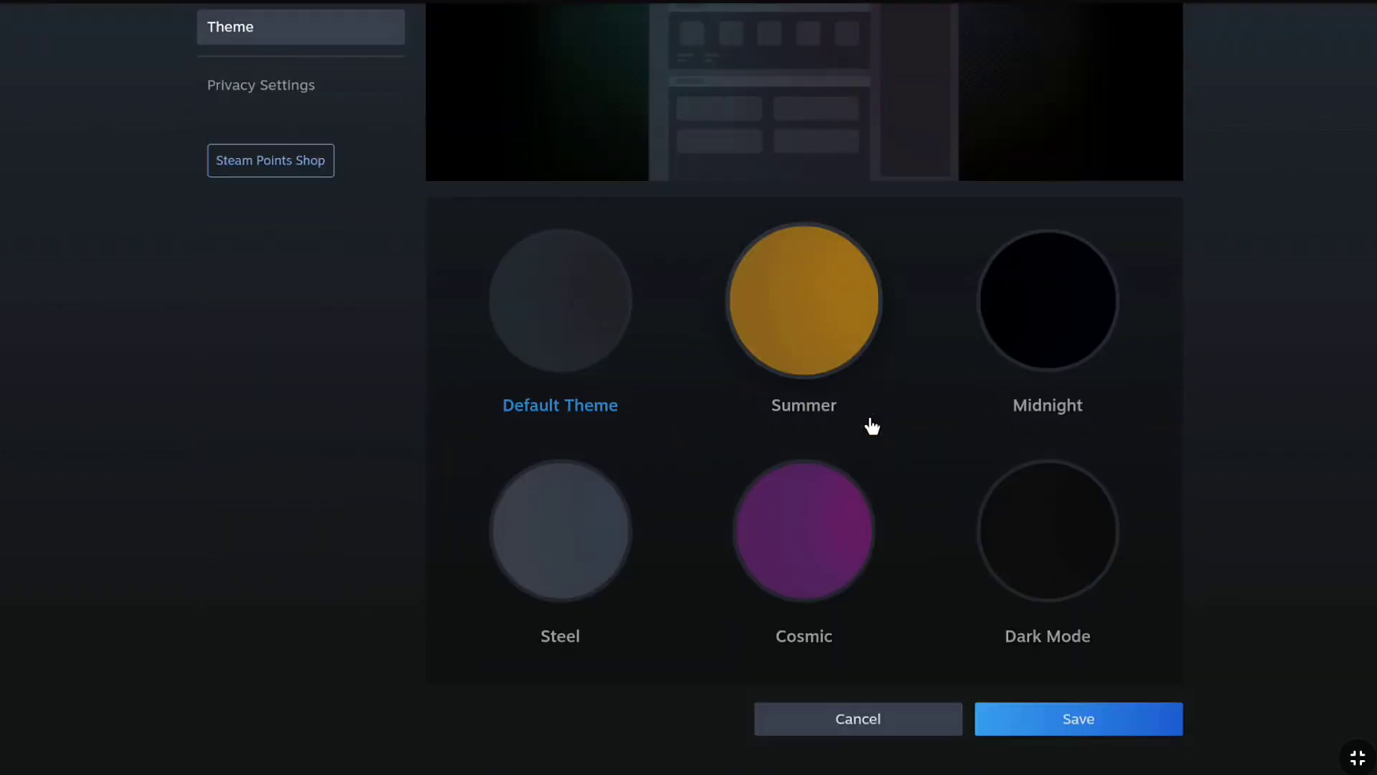
{"action": "scroll", "coordinate": [825, 430], "scroll_direction": "up", "scroll_amount": 6}
- Review the Privacy Settings page, then return to the Steam store front page
{"action": "left_click", "coordinate": [294, 513]}
{"action": "scroll", "coordinate": [760, 377], "scroll_direction": "down", "scroll_amount": 3}
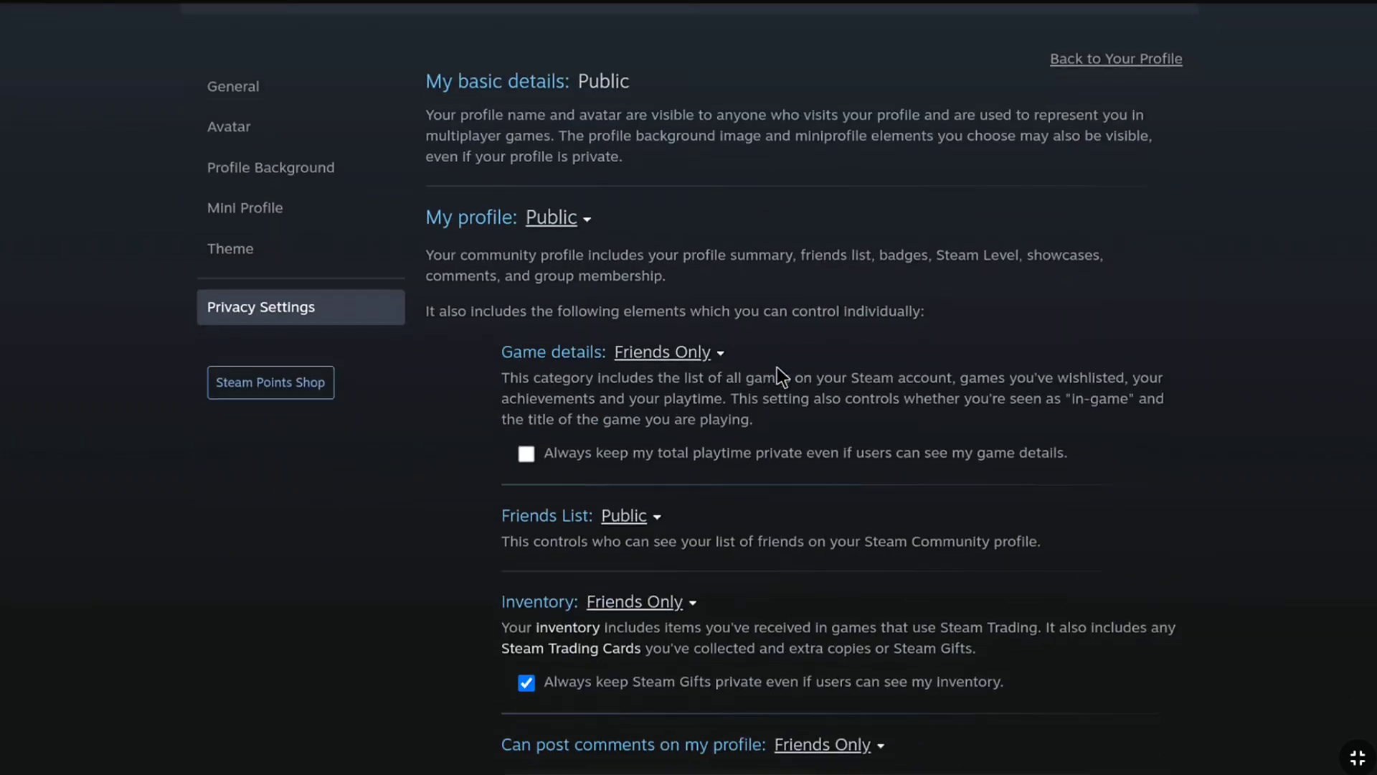
{"action": "scroll", "coordinate": [778, 373], "scroll_direction": "down", "scroll_amount": 2}
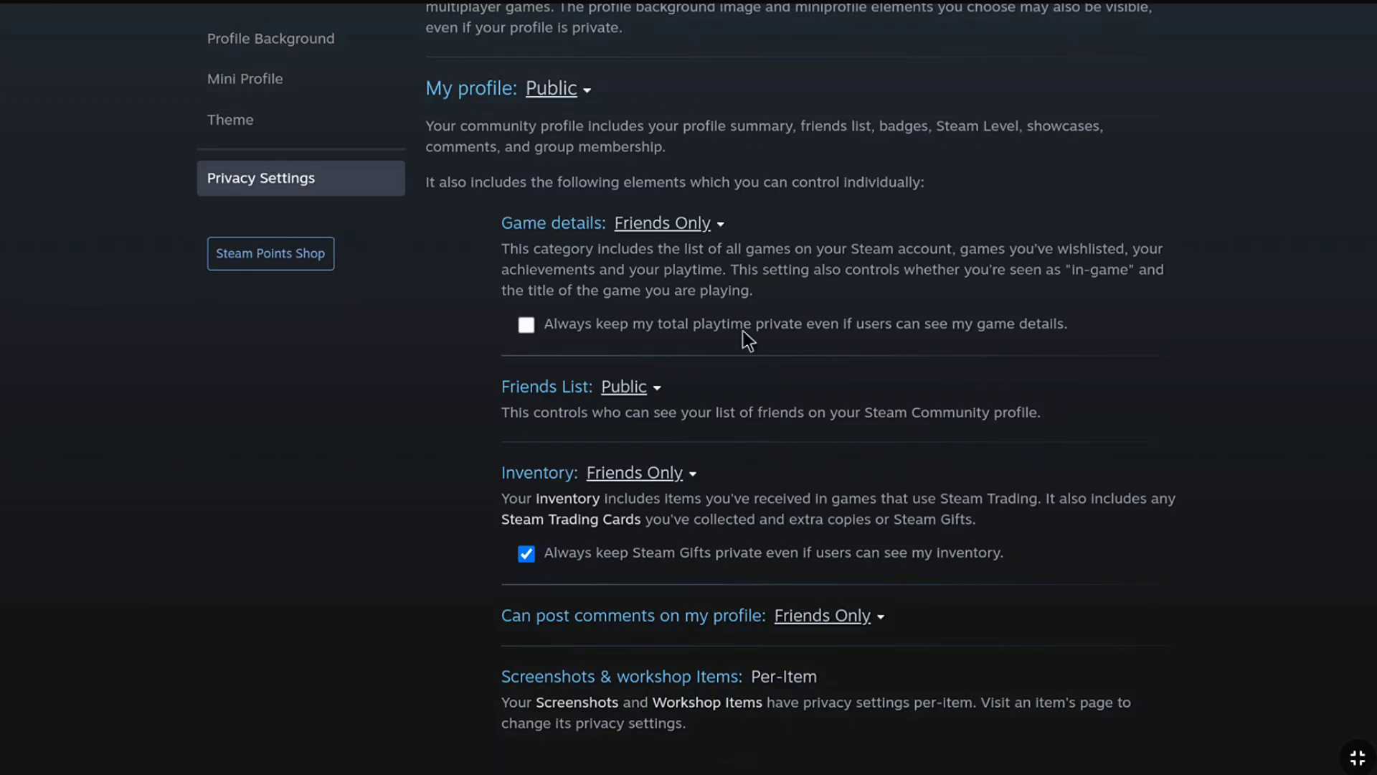
{"action": "scroll", "coordinate": [795, 355], "scroll_direction": "up", "scroll_amount": 5}
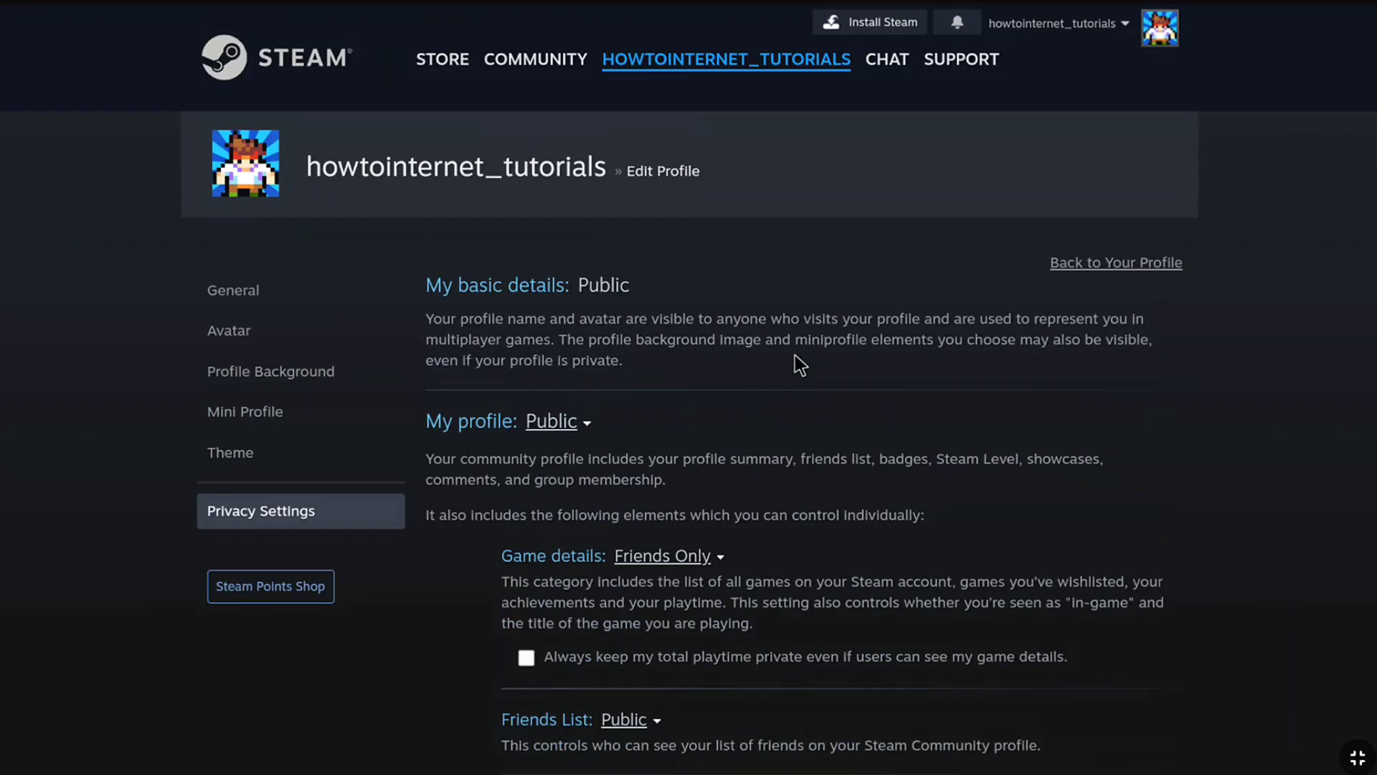
{"action": "left_click", "coordinate": [321, 66]}
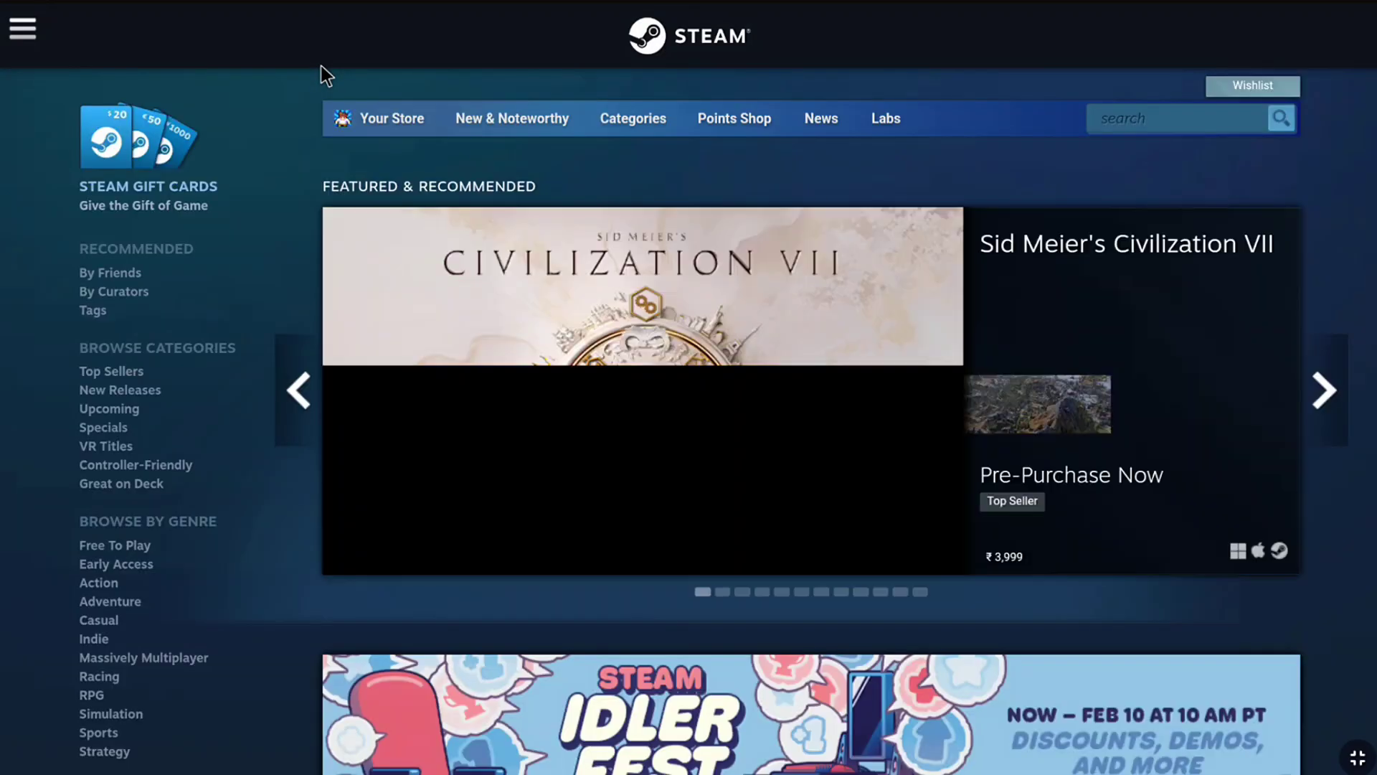